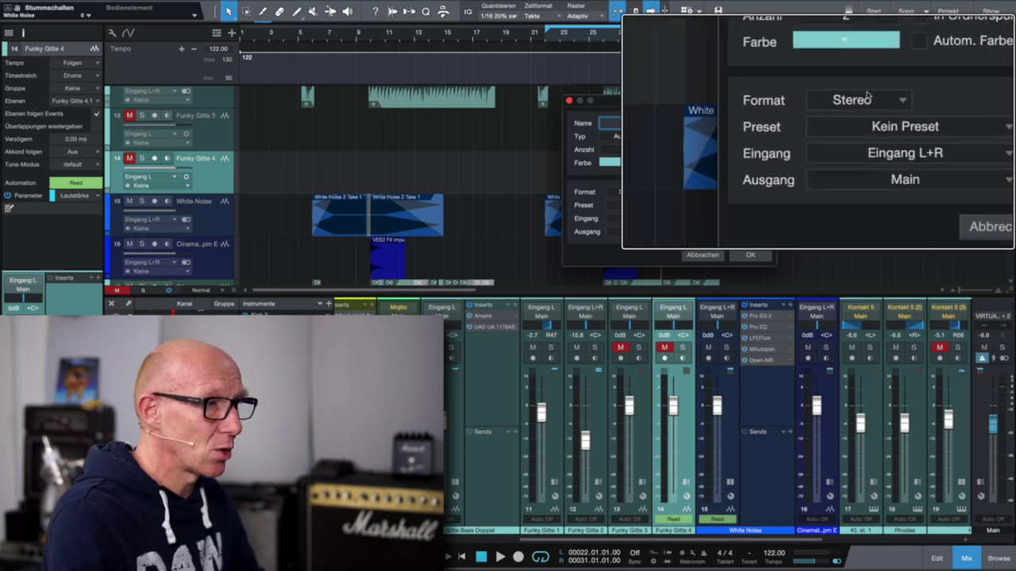
Step: Create the two stereo audio tracks and rename the first one Rauschen Gen
left_click(753, 255)
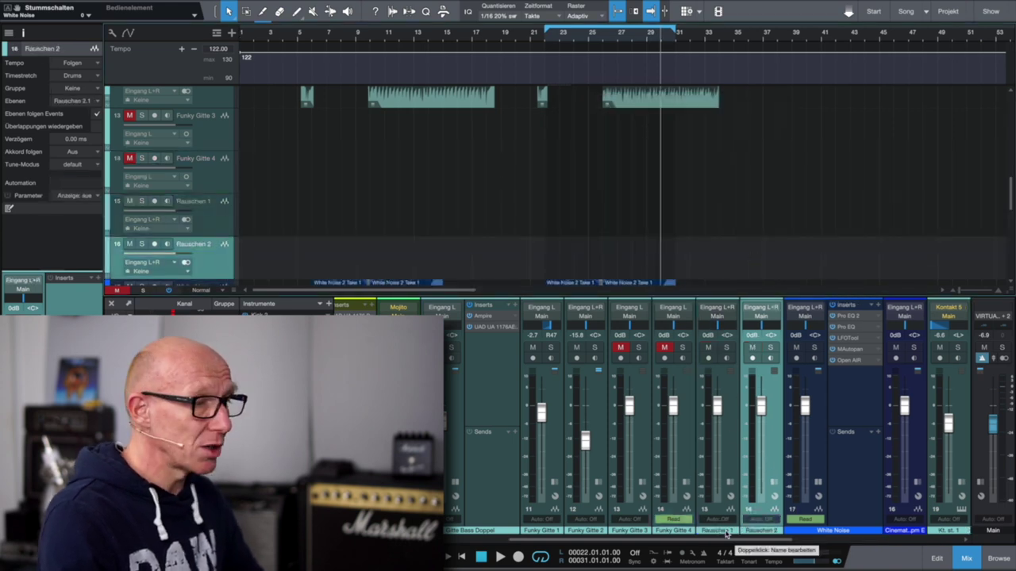
double_click(724, 532)
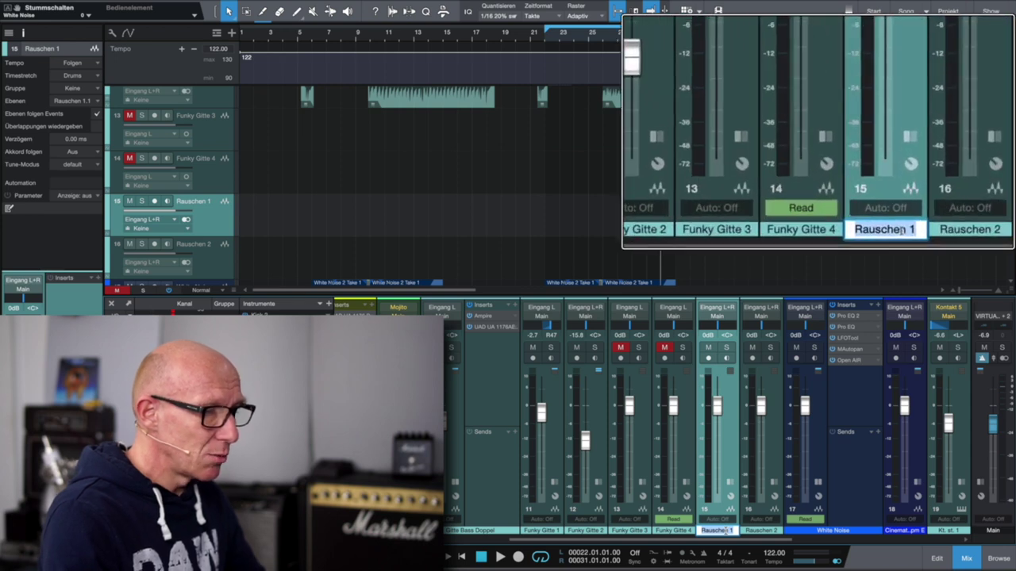
key("End")
key("BackSpace")
type("Gen")
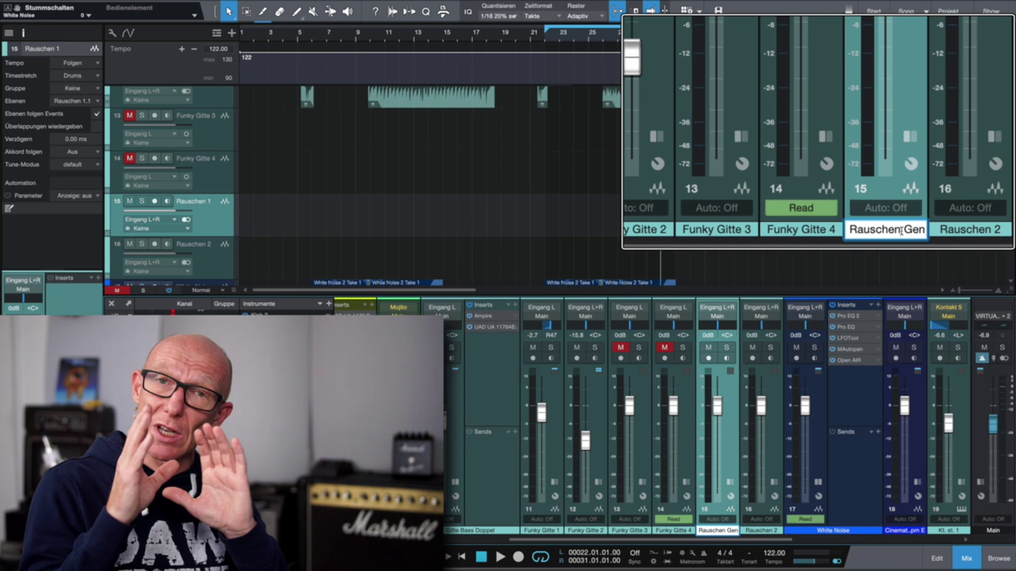
key("Return")
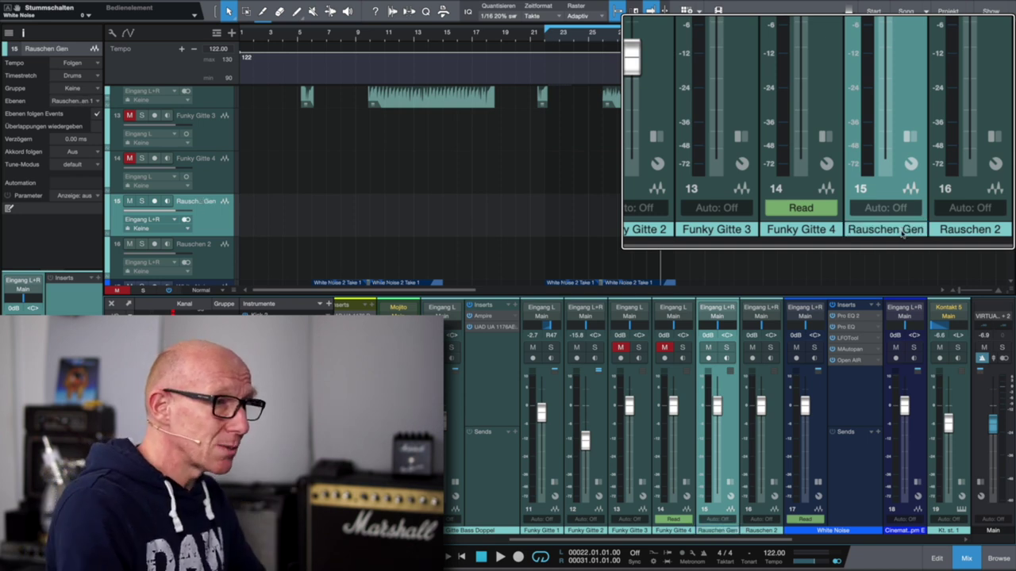
Step: Rename the track Rauschen 2 as Rauschen
left_click(768, 530)
double_click(768, 531)
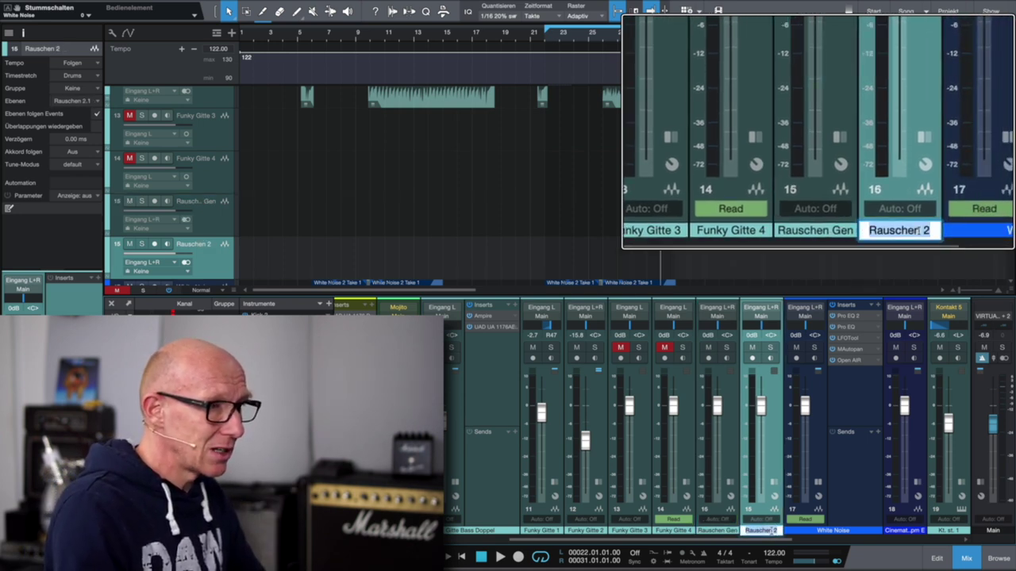
left_click(770, 531)
key("BackSpace")
key("BackSpace")
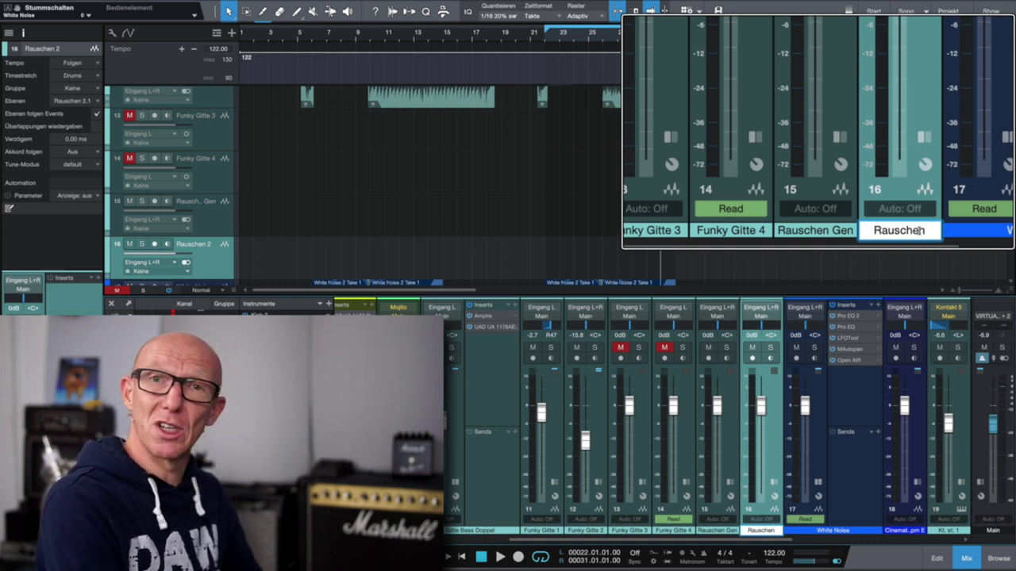
key("Return")
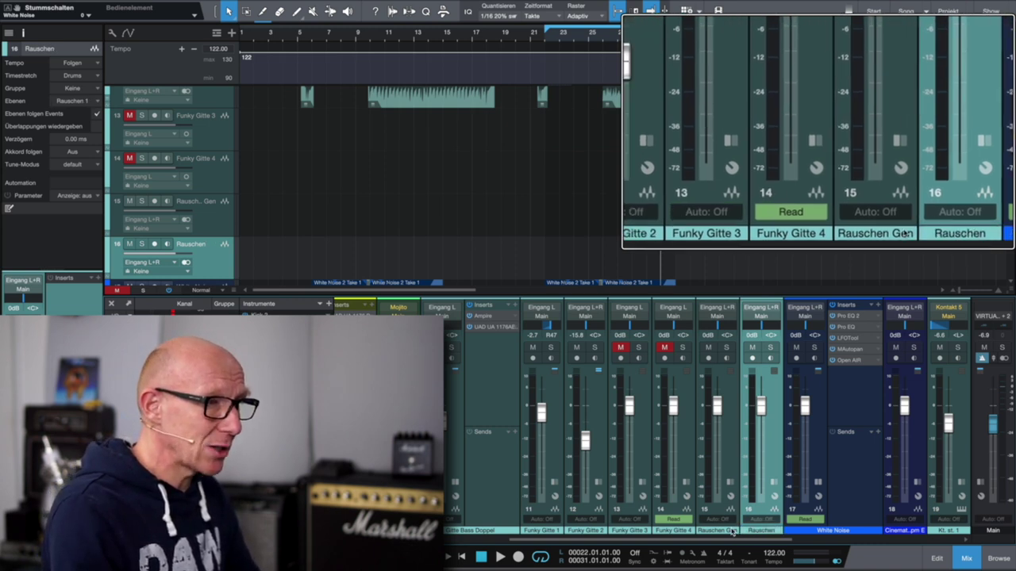
Step: Add the Tone Generator as an insert on the Rauschen Gen channel and move its window slightly
left_click(731, 486)
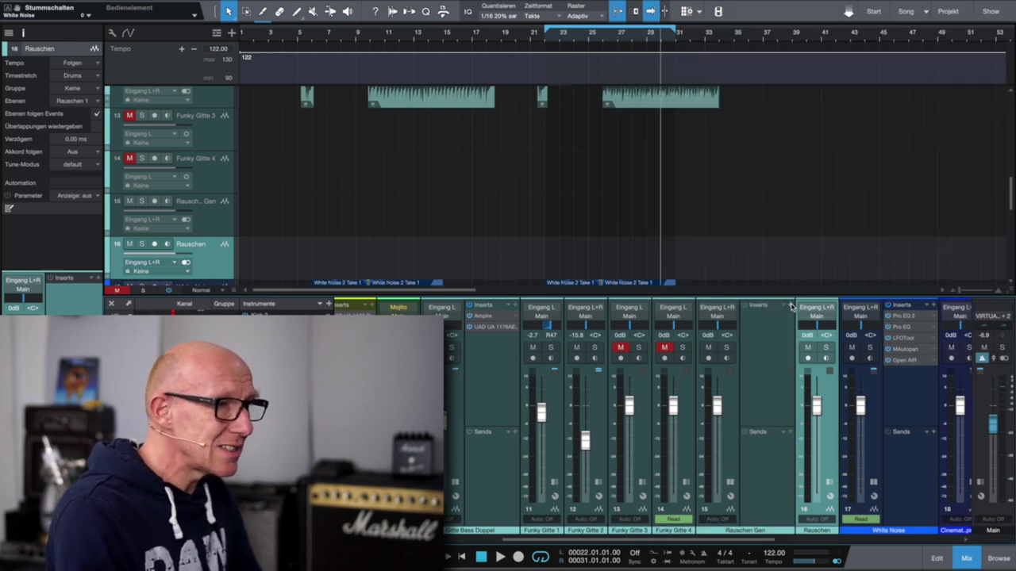
left_click(790, 306)
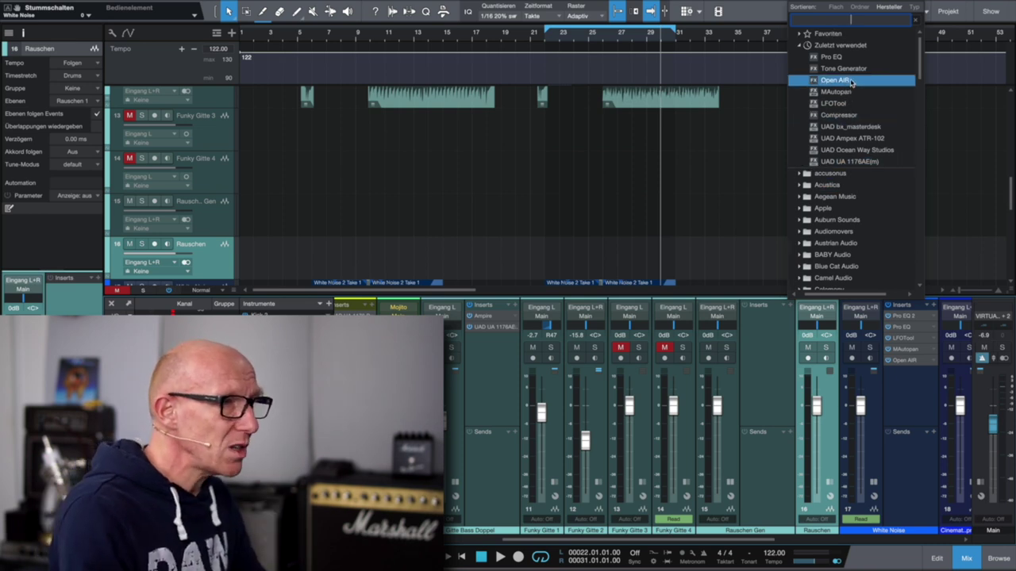
left_click(848, 69)
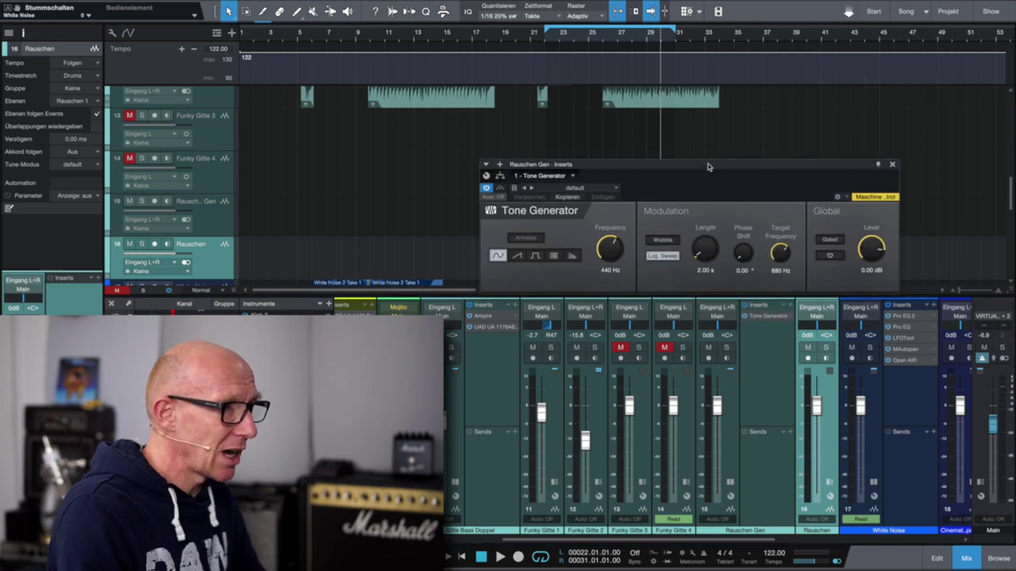
left_click_drag(709, 167, 738, 150)
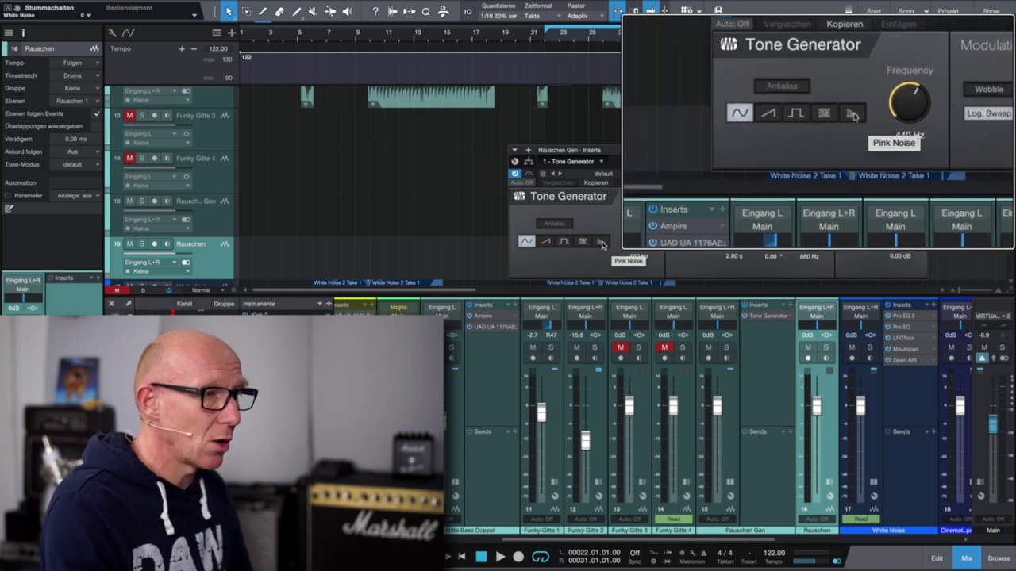
Step: Set the Tone Generator's waveform to White Noise and briefly switch its output on and off to test it
left_click(582, 242)
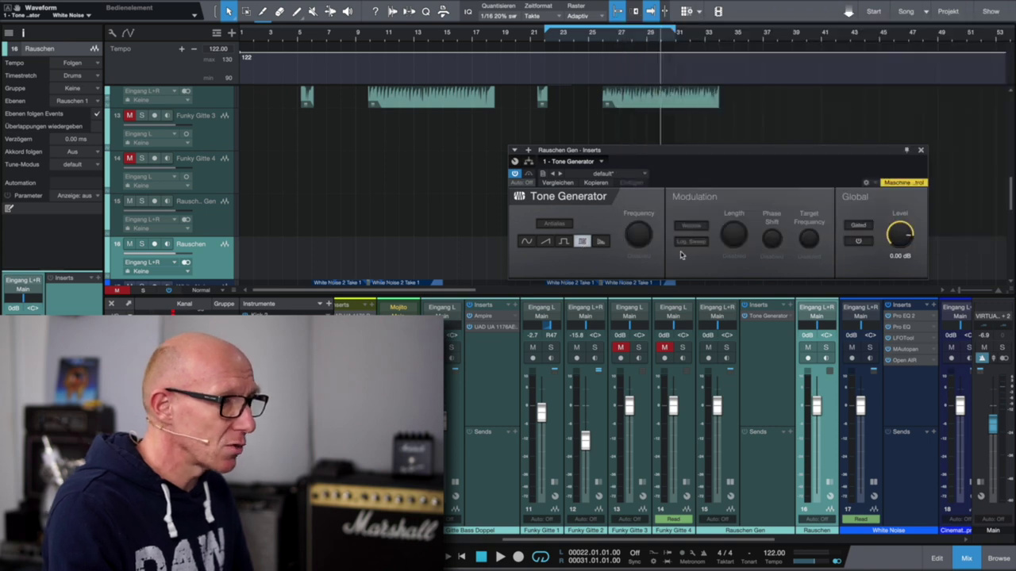
left_click(859, 242)
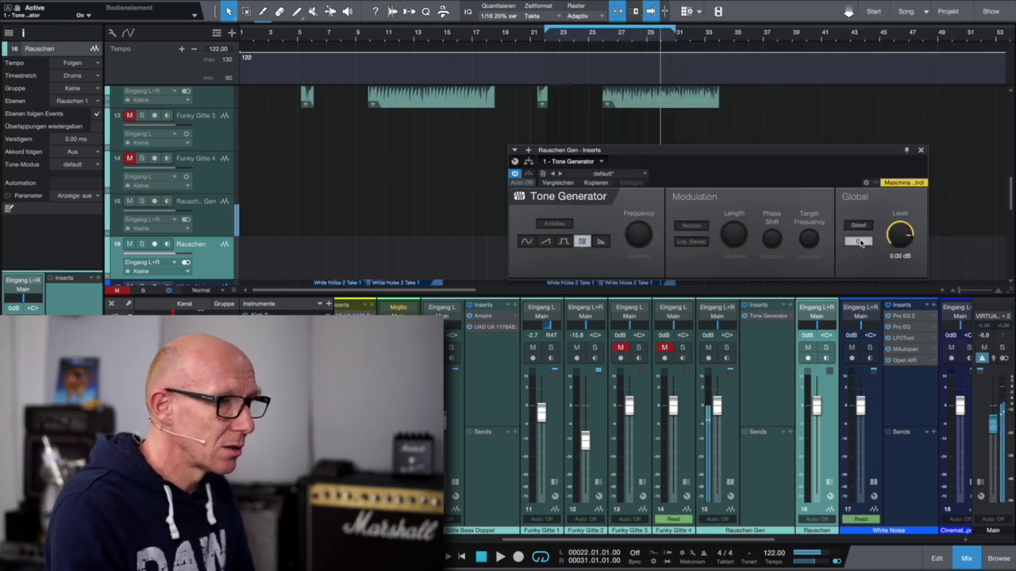
left_click(859, 243)
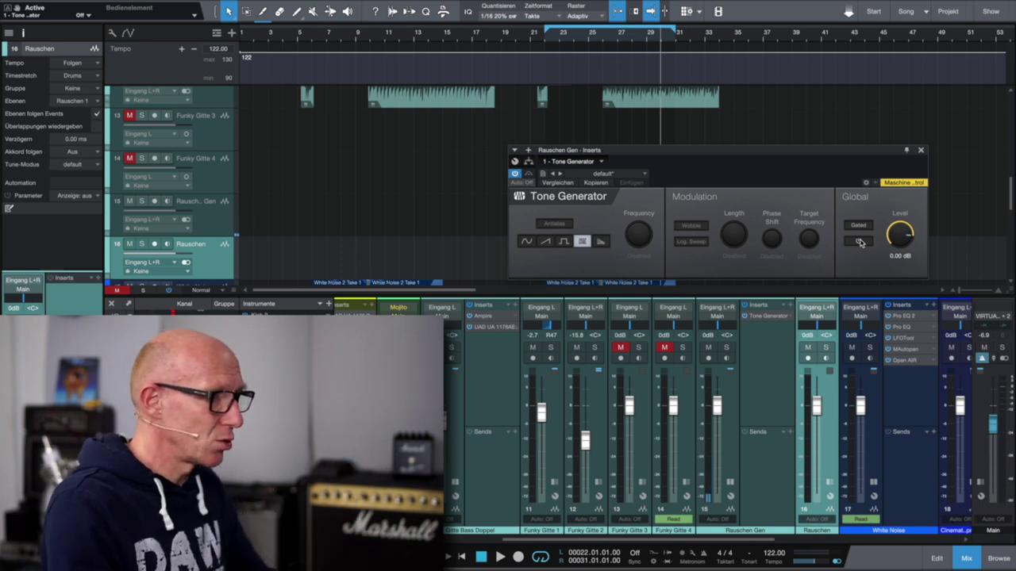
Step: Set the Tone Generator's level to -2 dB and close the plug-in window
left_click(900, 255)
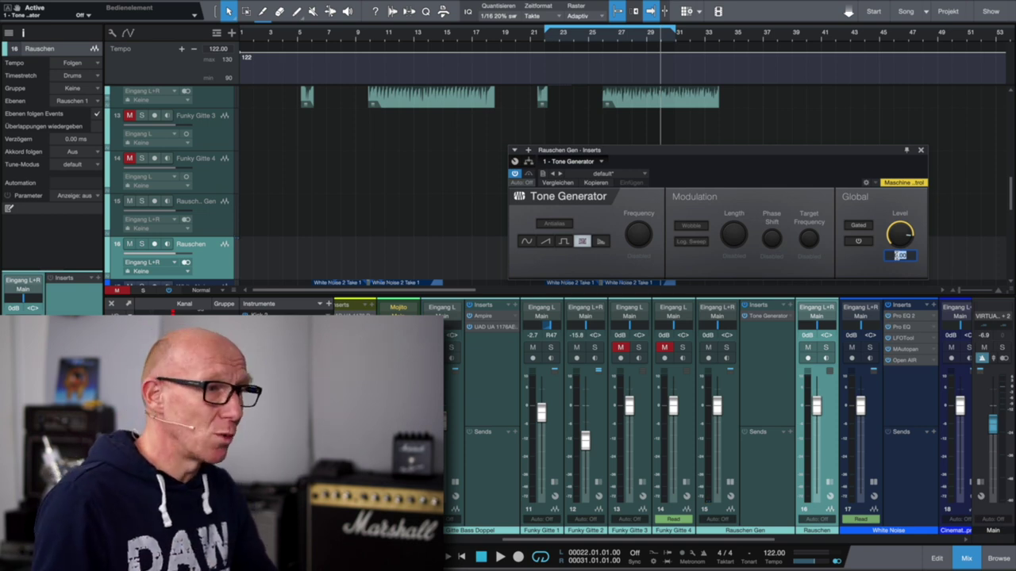
type("-2")
key("Return")
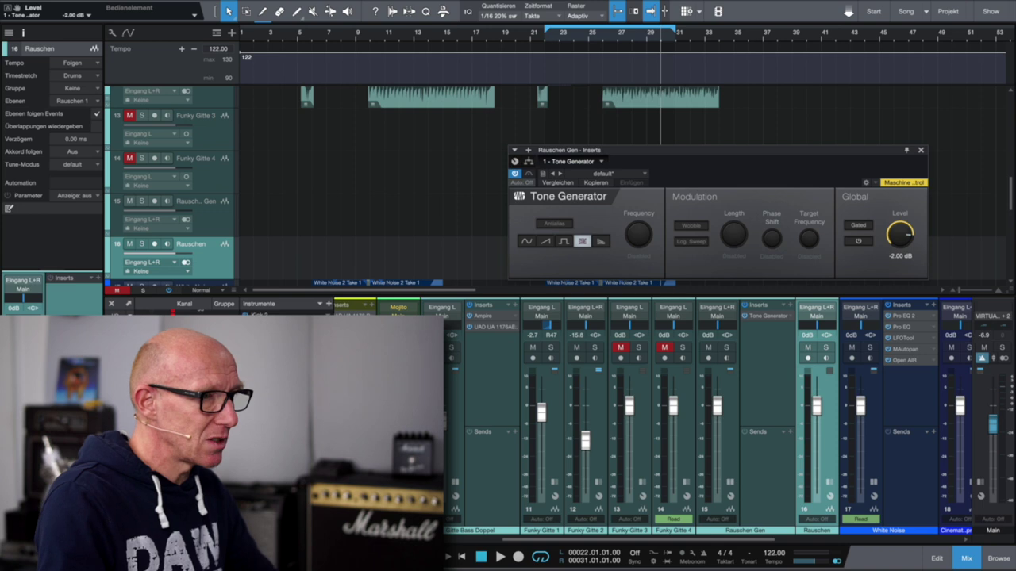
left_click(920, 150)
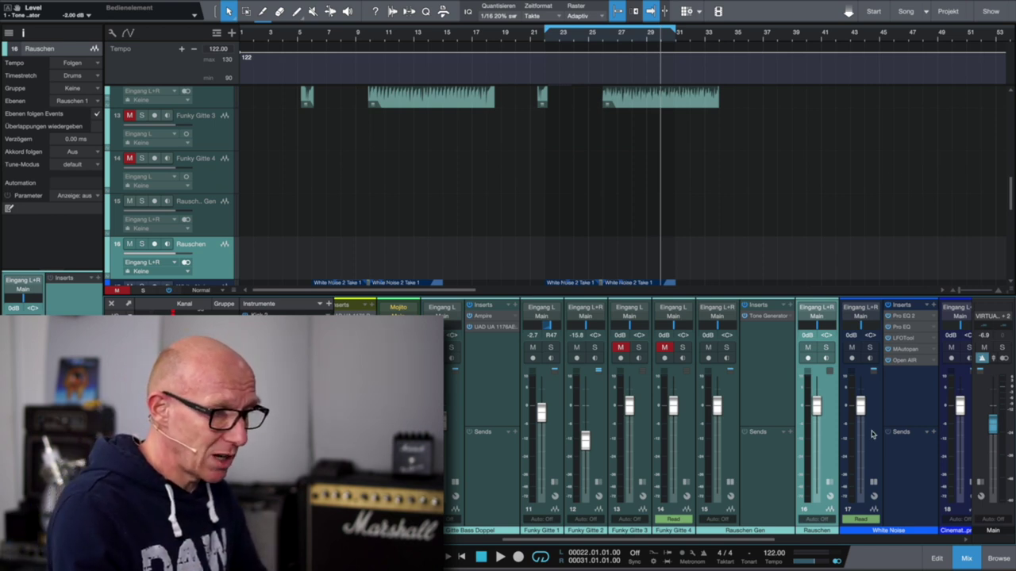
Step: Route the Rauschen Gen track into the Rauschen channel as its input source
left_click(831, 483)
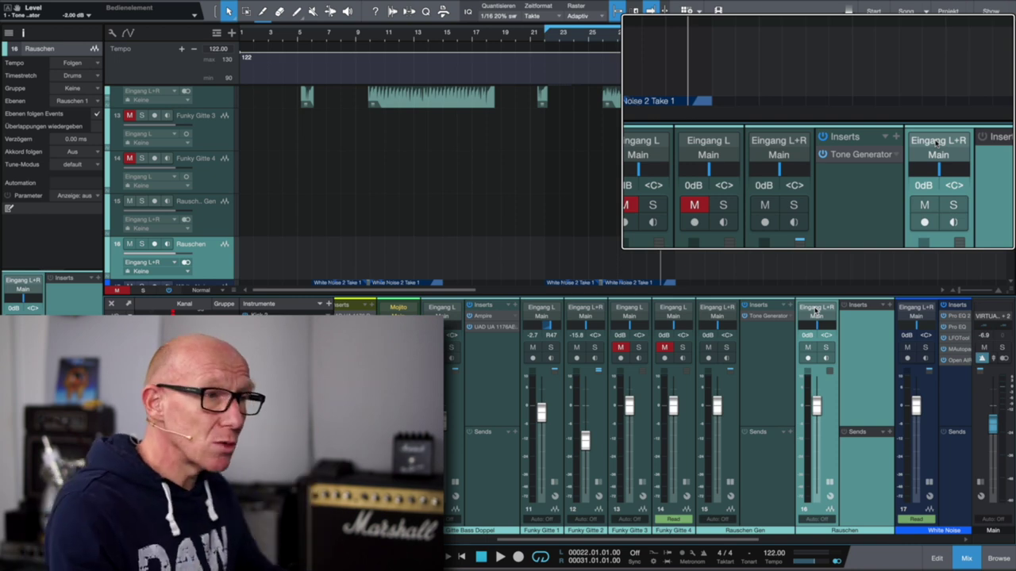
left_click(816, 310)
left_click(895, 288)
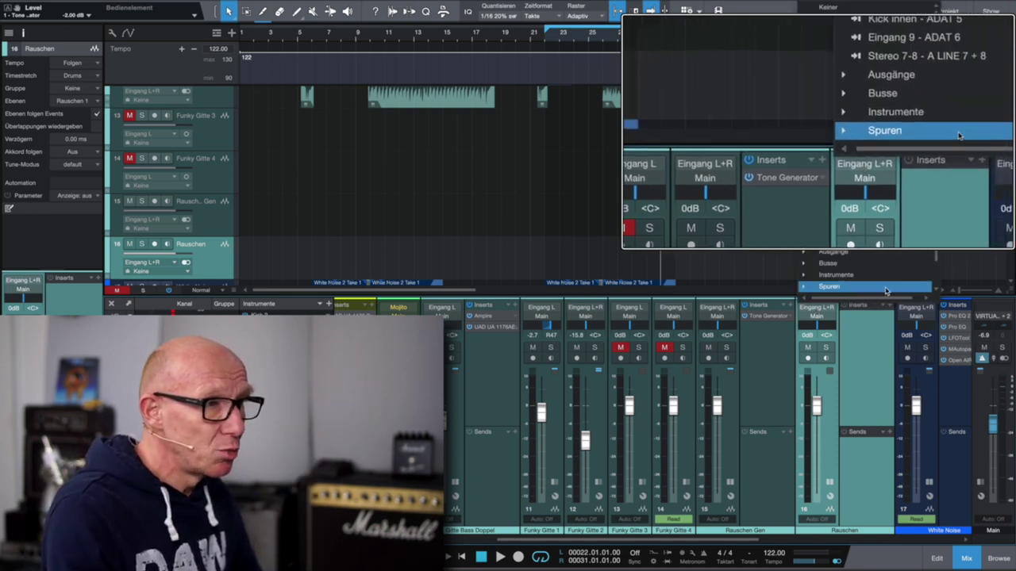
scroll(895, 289, "down", 5)
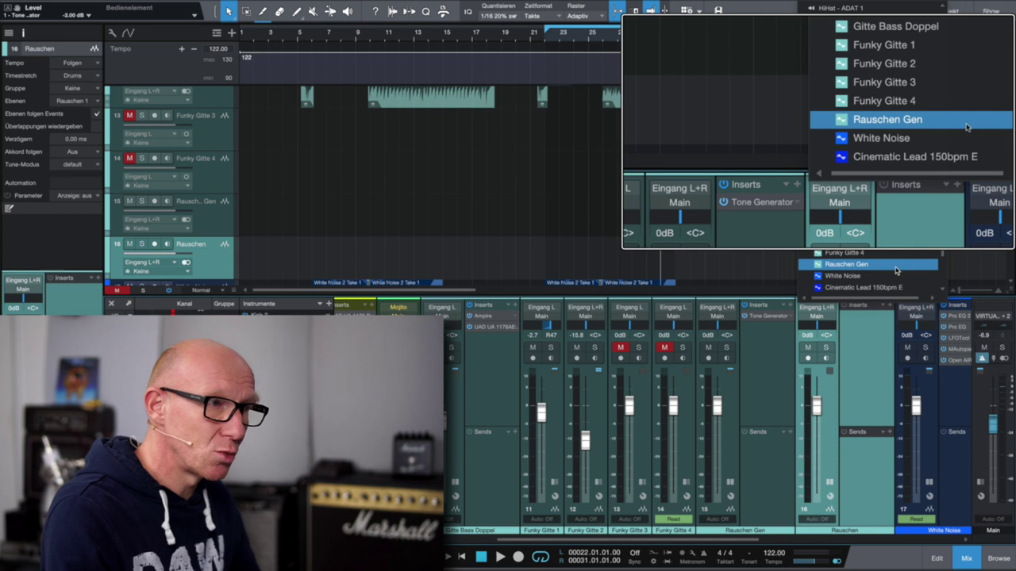
left_click(895, 270)
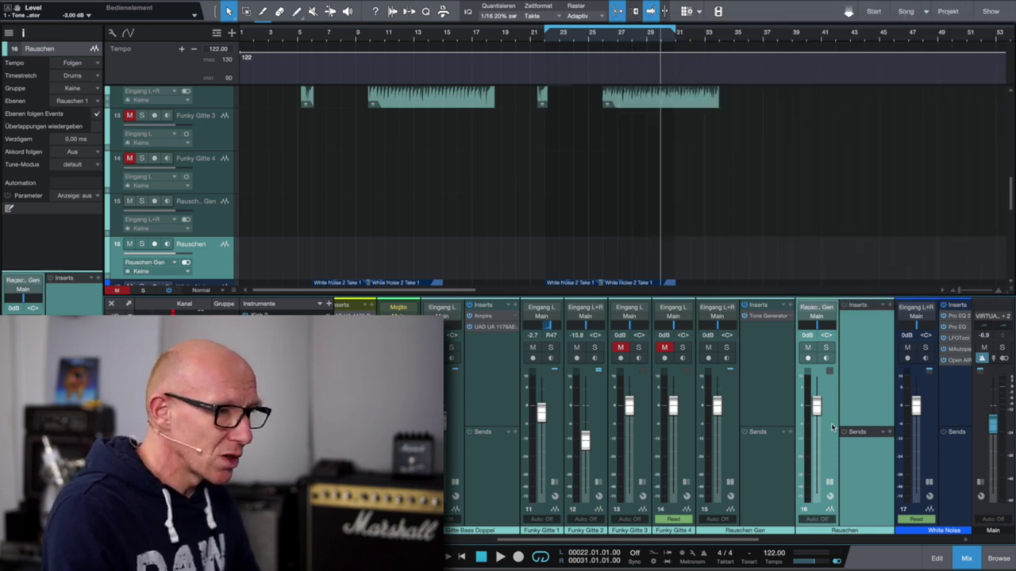
Step: Arm the Rauschen track for recording and return the playhead to the loop start at bar 22
scroll(831, 424, "right", 3)
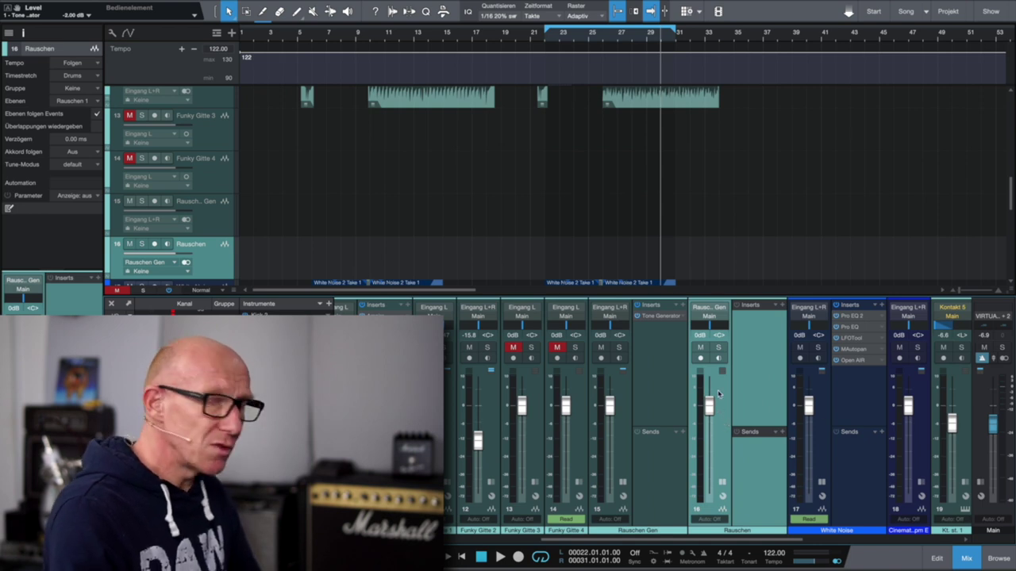
scroll(639, 213, "up", 3)
scroll(639, 213, "down", 5)
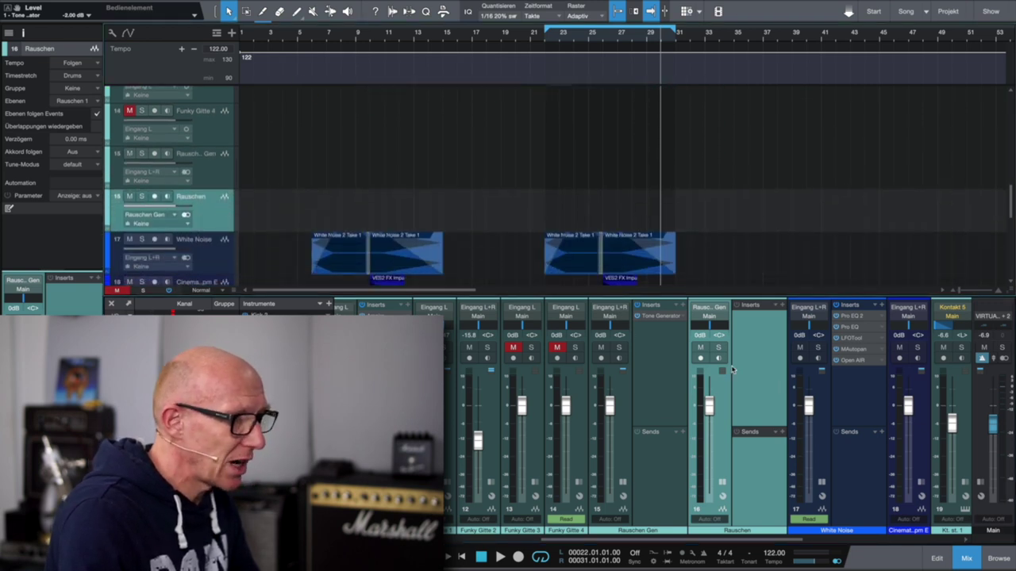
left_click(700, 358)
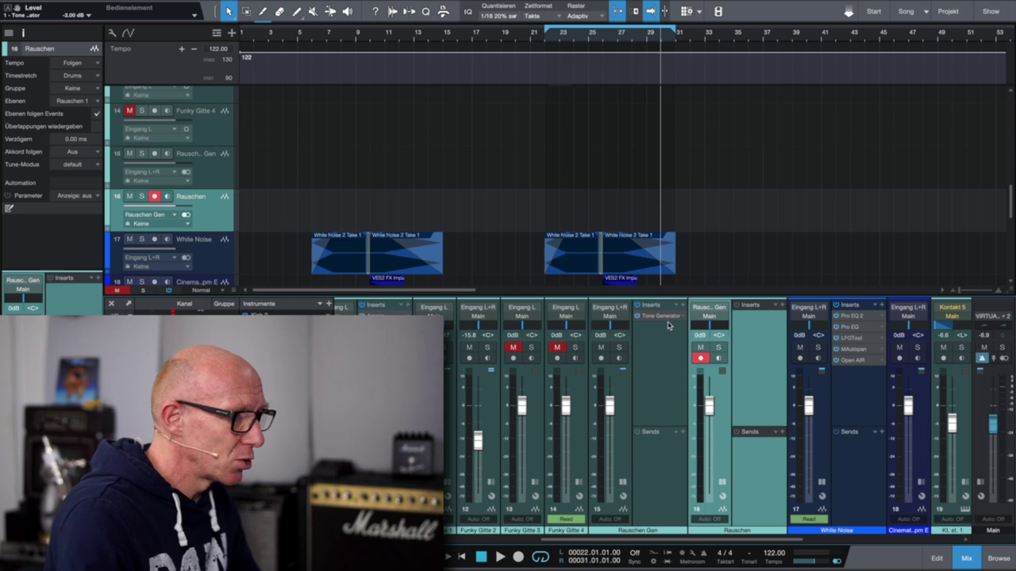
key("space")
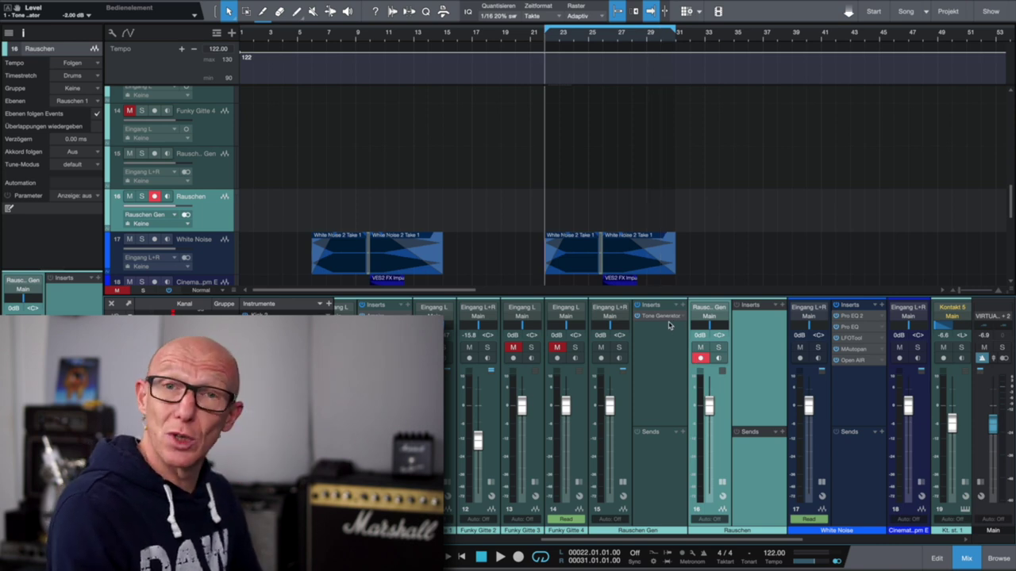
Step: Activate the Tone Generator on the Rauschen Gen channel and start recording
scroll(669, 324, "left", 1)
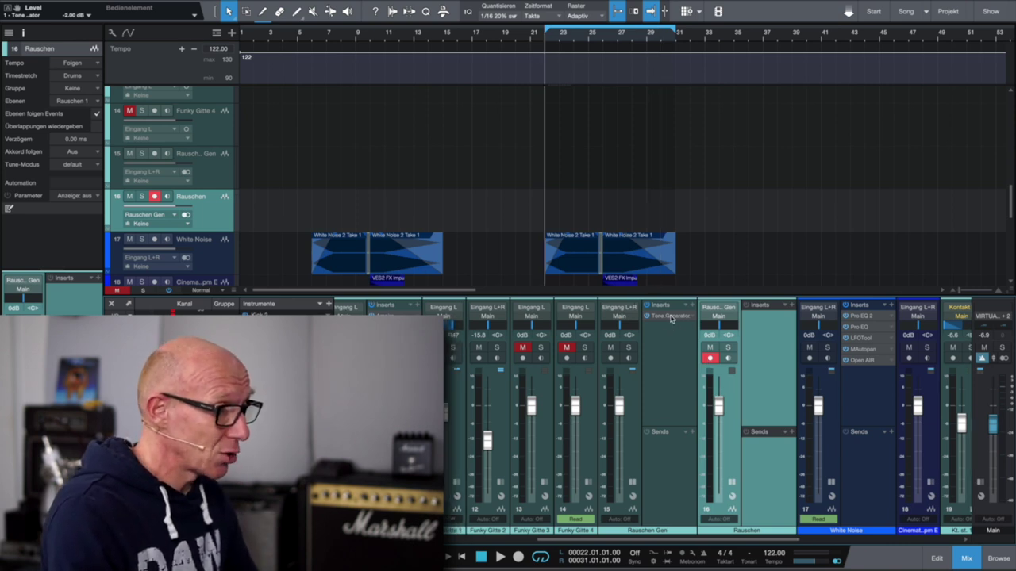
left_click(671, 316)
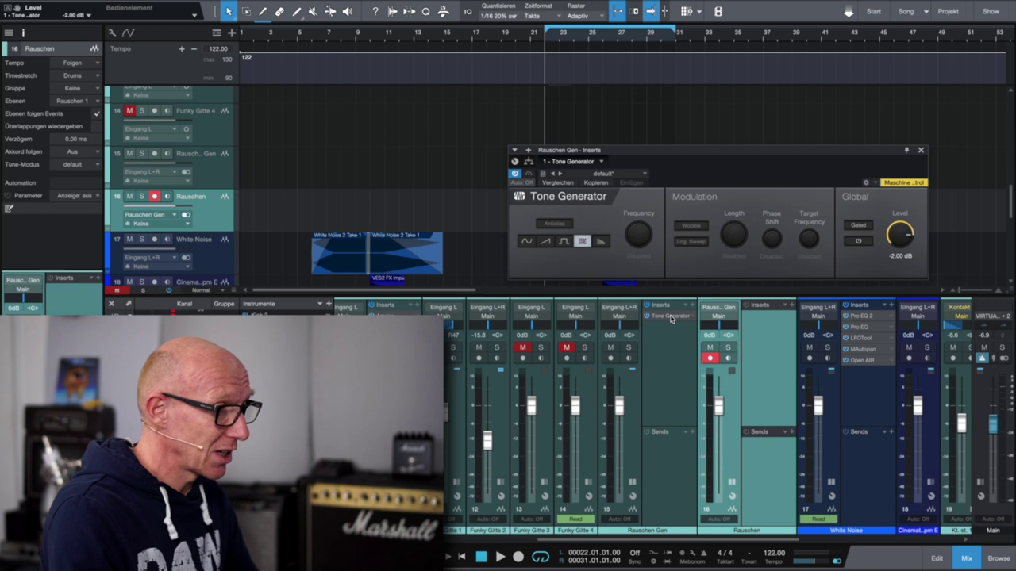
left_click(858, 242)
key("space")
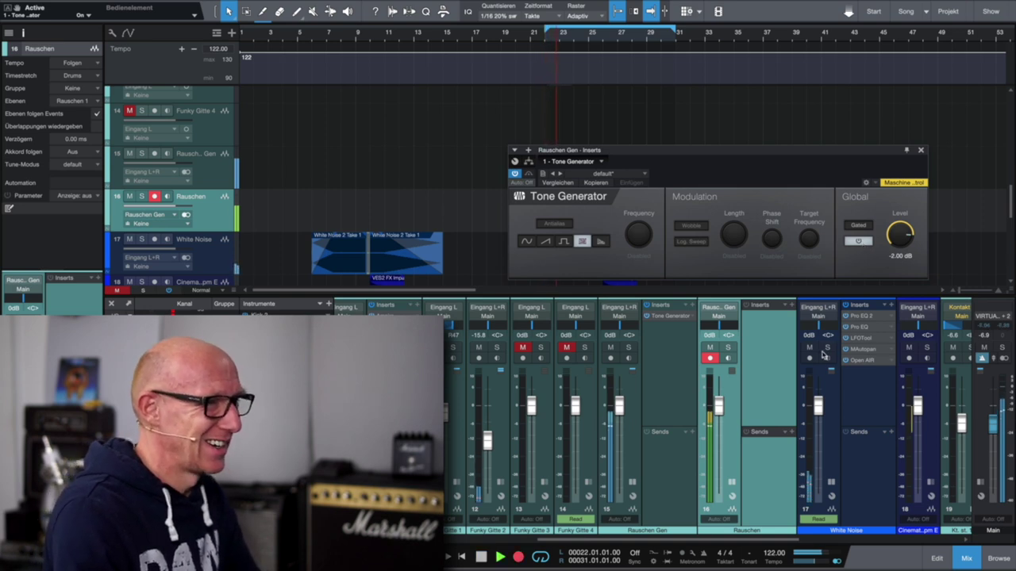
Step: Mute the White Noise and Cinematic Lead channels, record the noise up to the loop end at about bar 31, and close the plug-in window
left_click(811, 348)
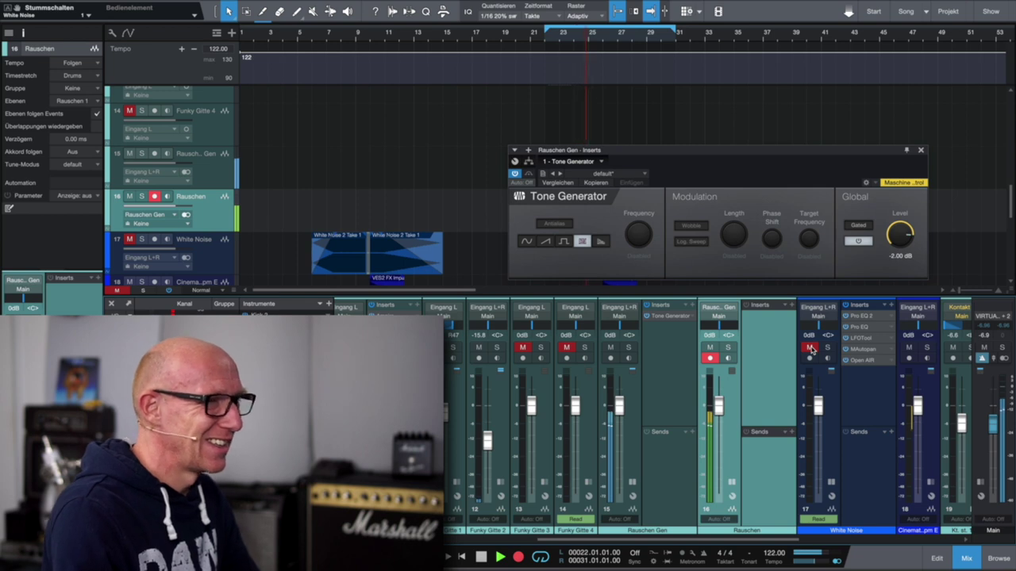
left_click(908, 348)
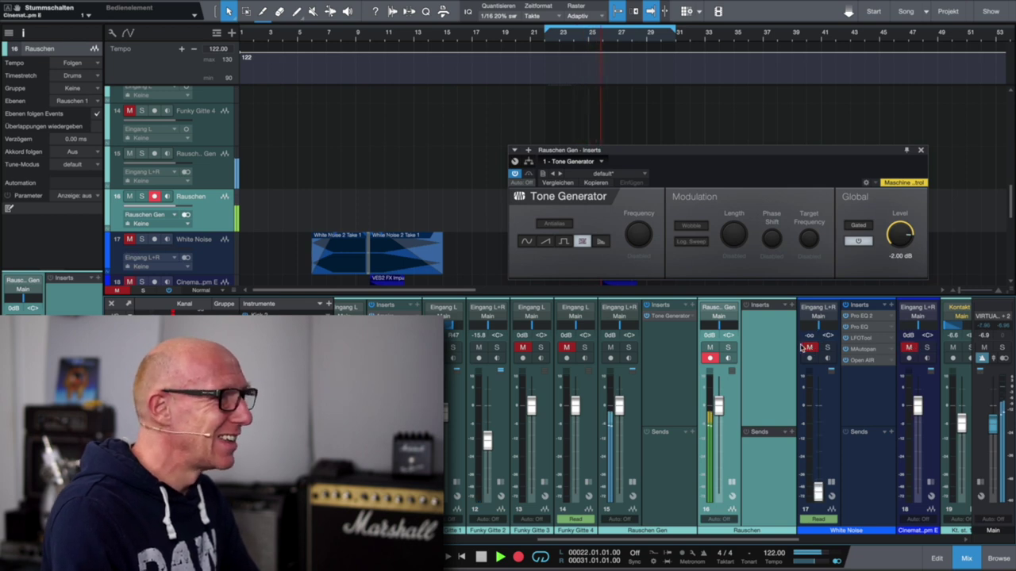
left_click_drag(712, 154, 691, 252)
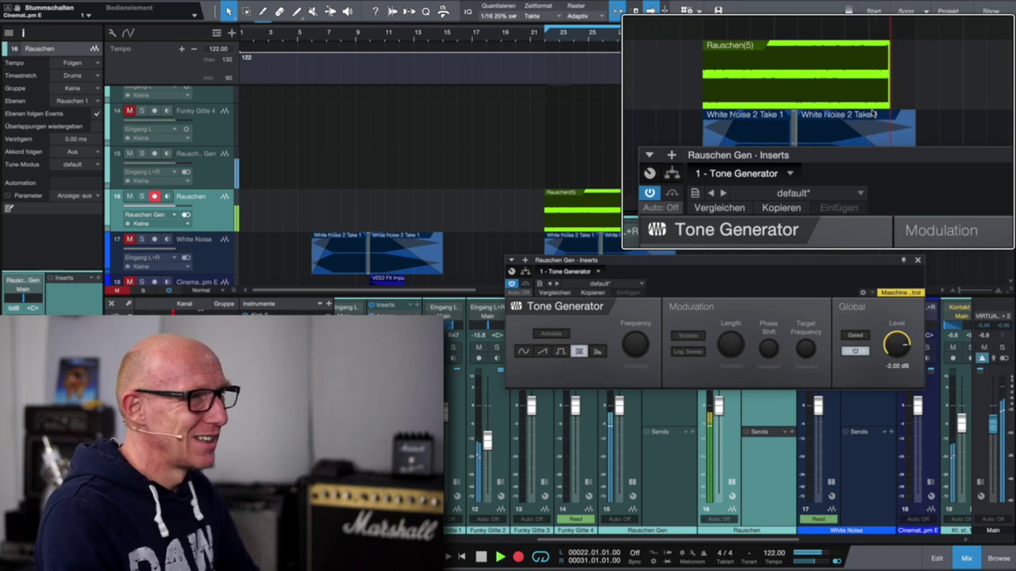
key("space")
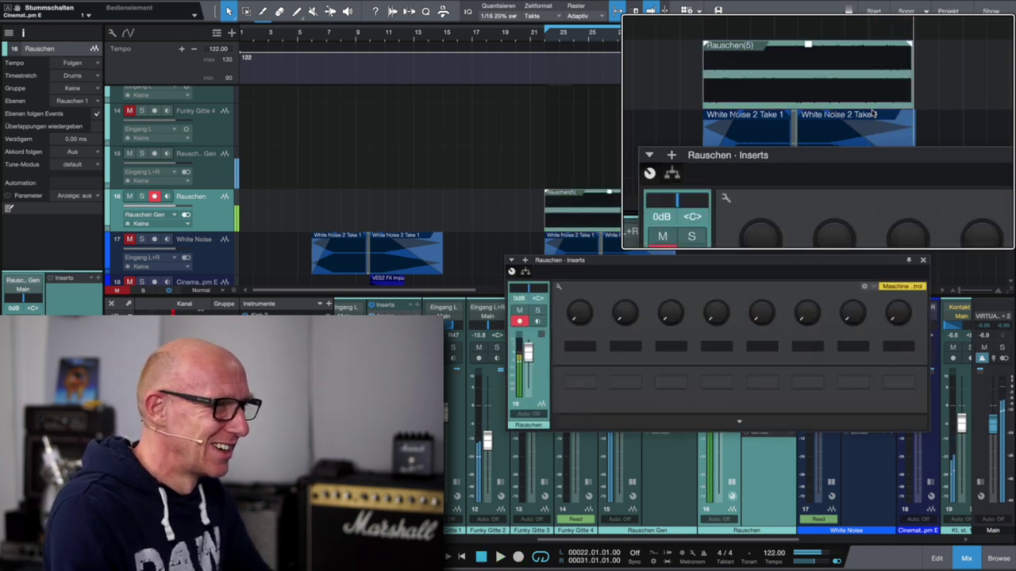
left_click(923, 261)
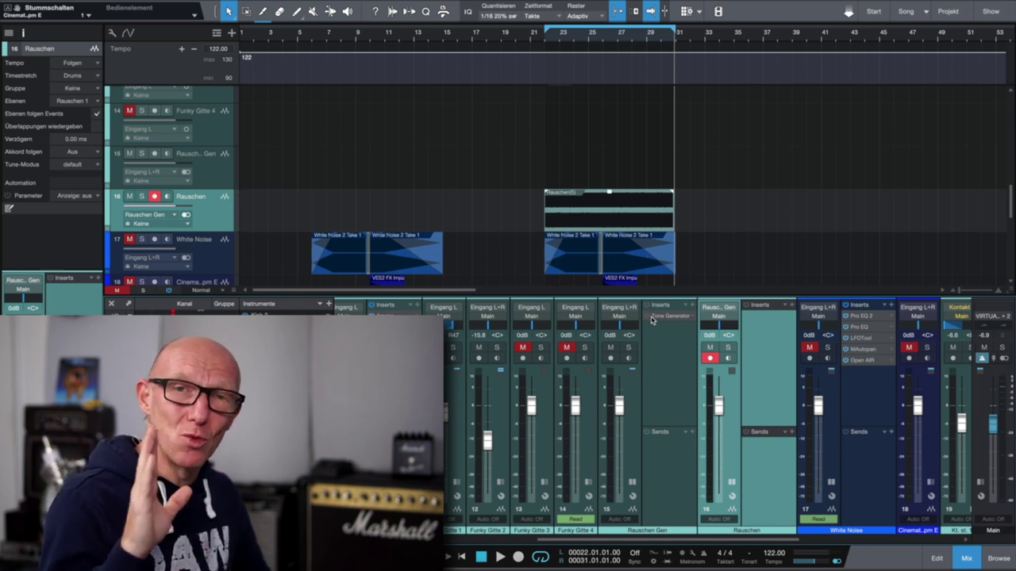
Step: Delete the Rauschen Gen track
left_click(635, 403)
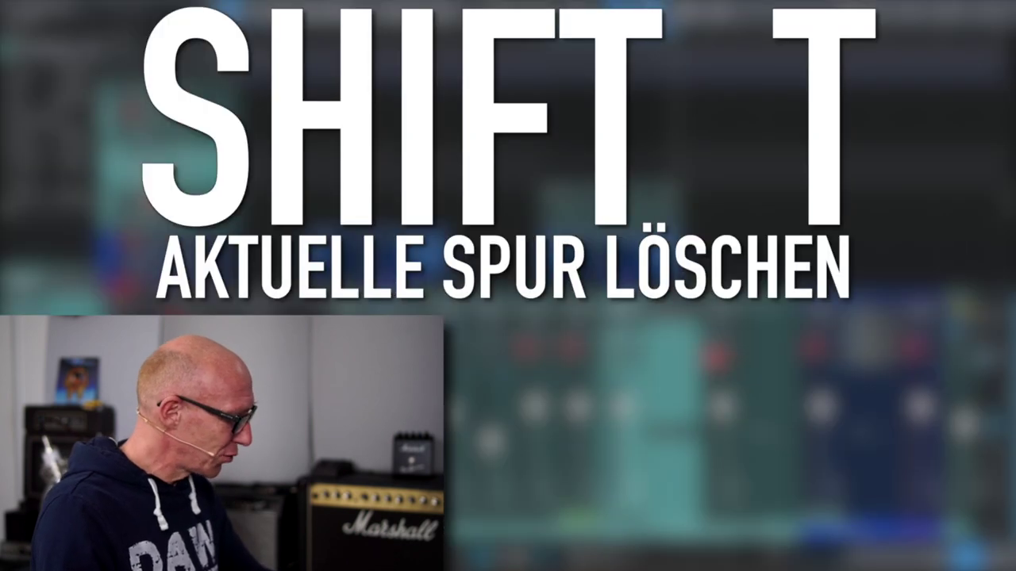
key("shift+t")
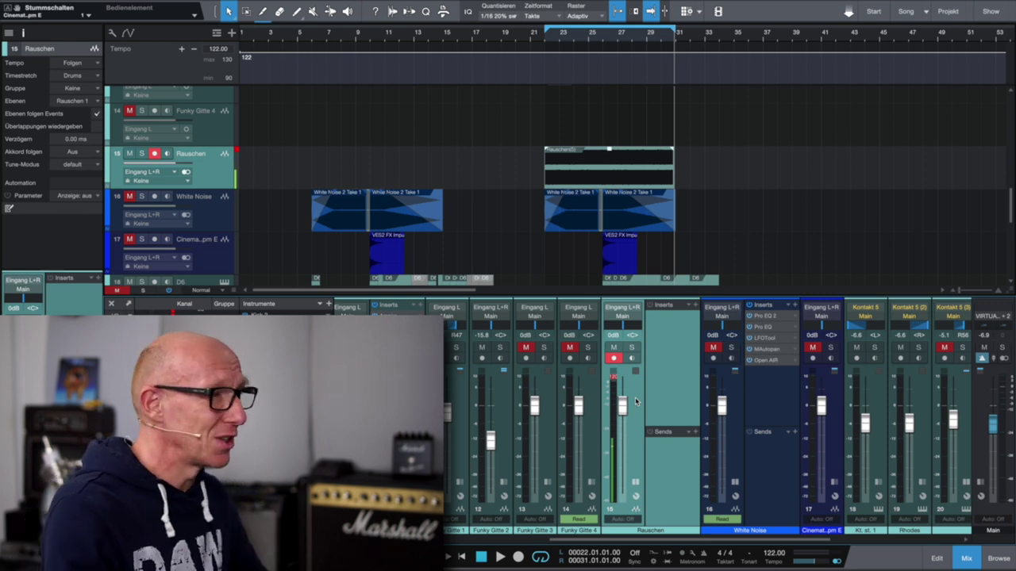
Step: Add a fade-in to the recorded Rauschen clip, running from bar 22 to about bar 23.7
key("z")
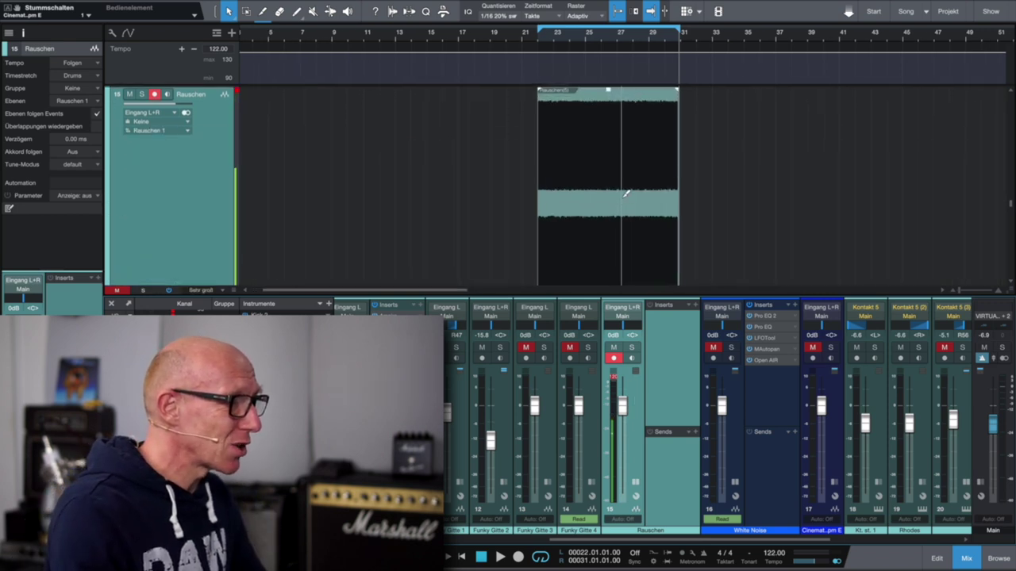
scroll(624, 197, "down", 1)
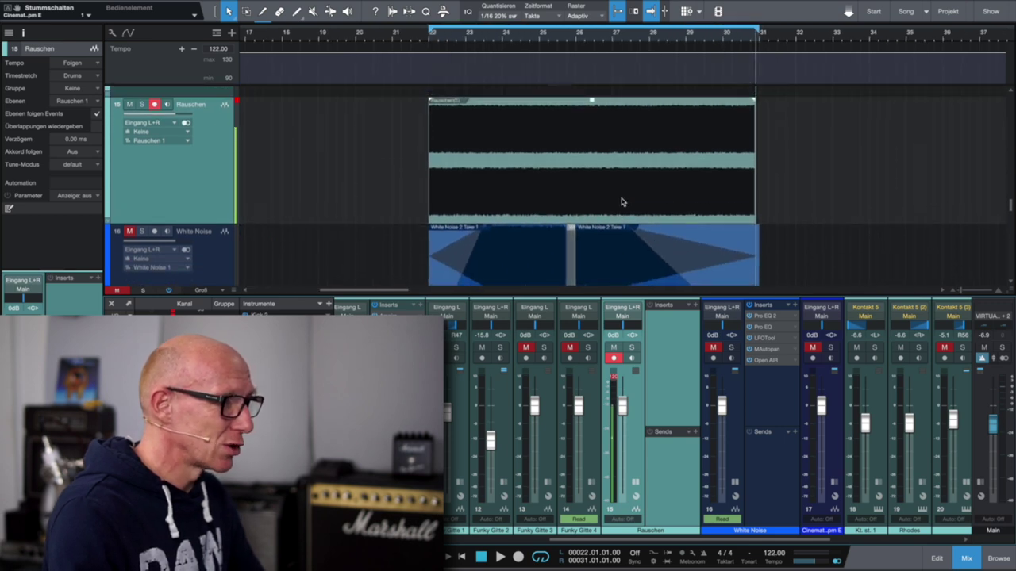
scroll(621, 201, "down", 1)
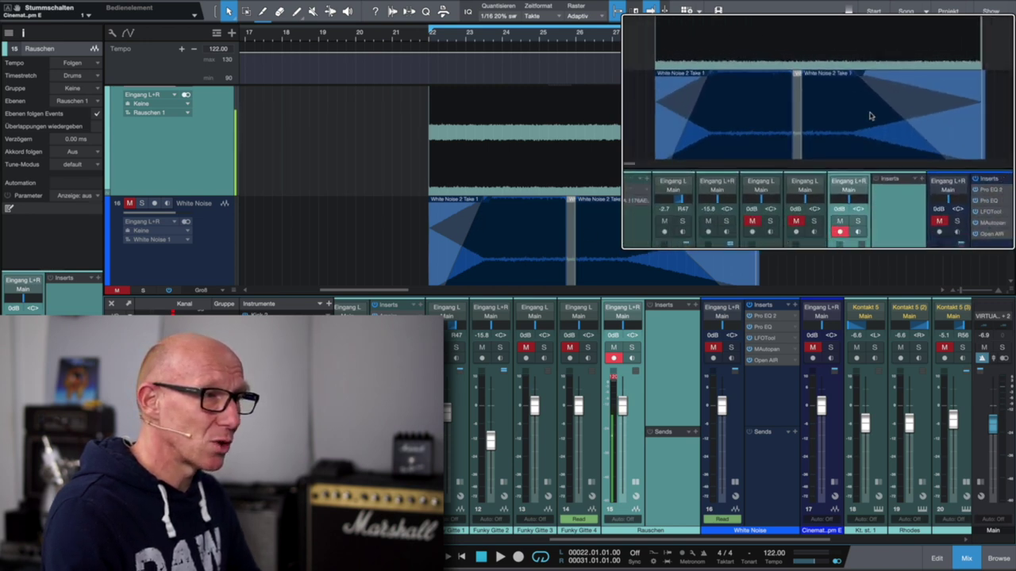
scroll(642, 238, "up", 2)
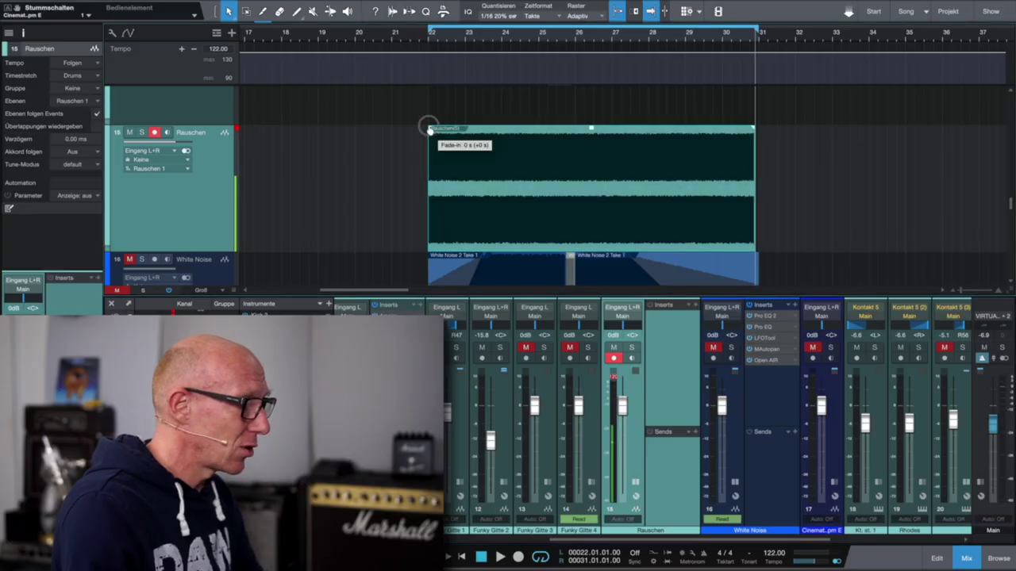
left_click_drag(429, 131, 469, 135)
mouse_move(507, 135)
left_mouse_down()
mouse_move(519, 137)
mouse_move(495, 138)
left_mouse_up()
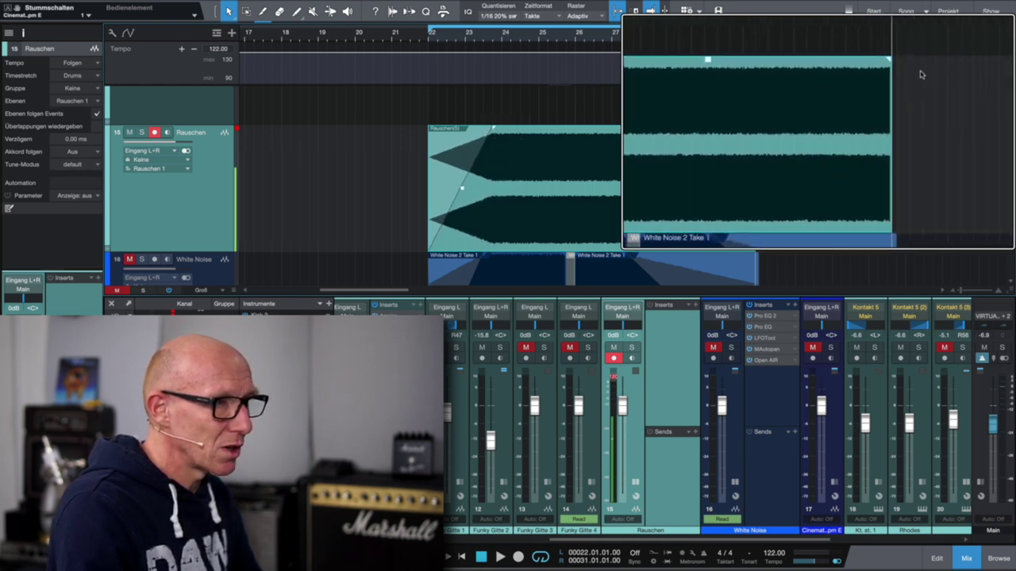
Step: Add a fade-out to the Rauschen clip from about bar 27 to its end
left_click_drag(909, 71, 864, 76)
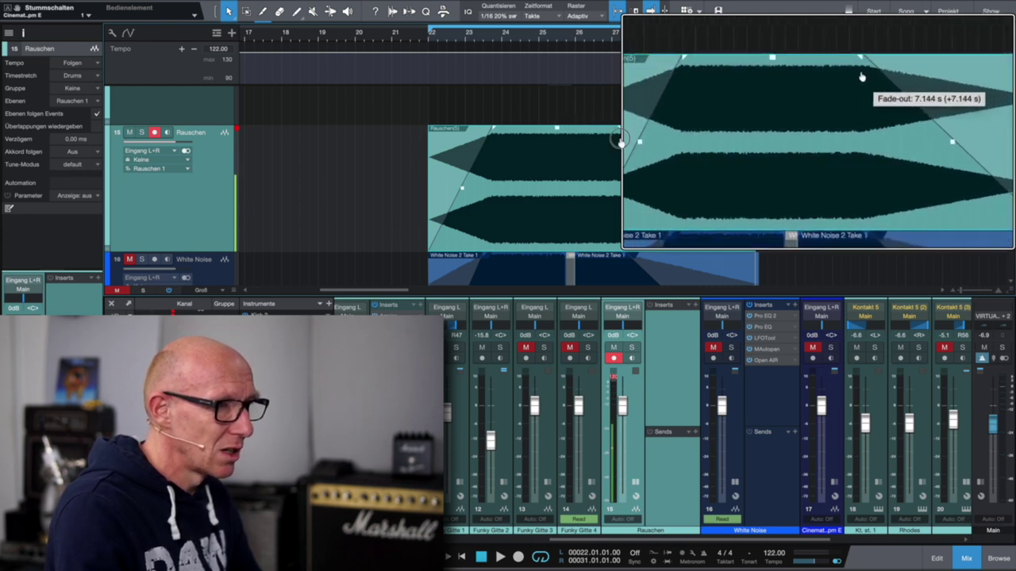
left_click_drag(620, 142, 613, 143)
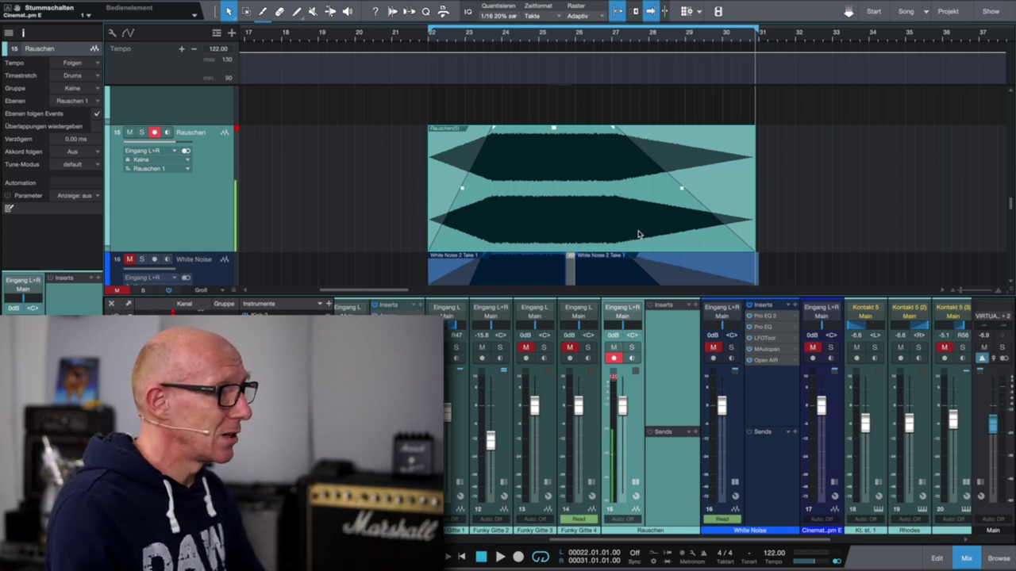
scroll(635, 234, "down", 2)
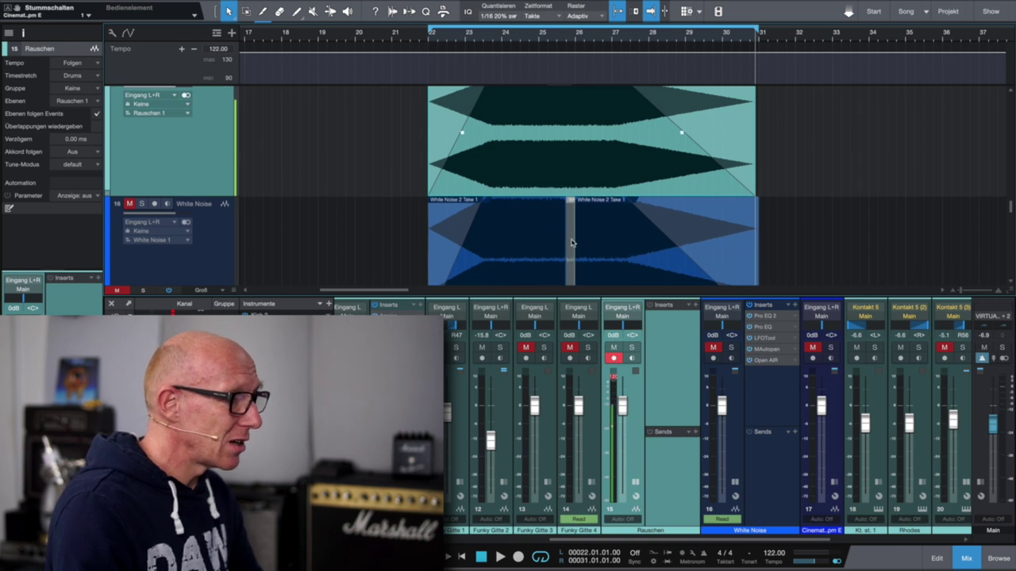
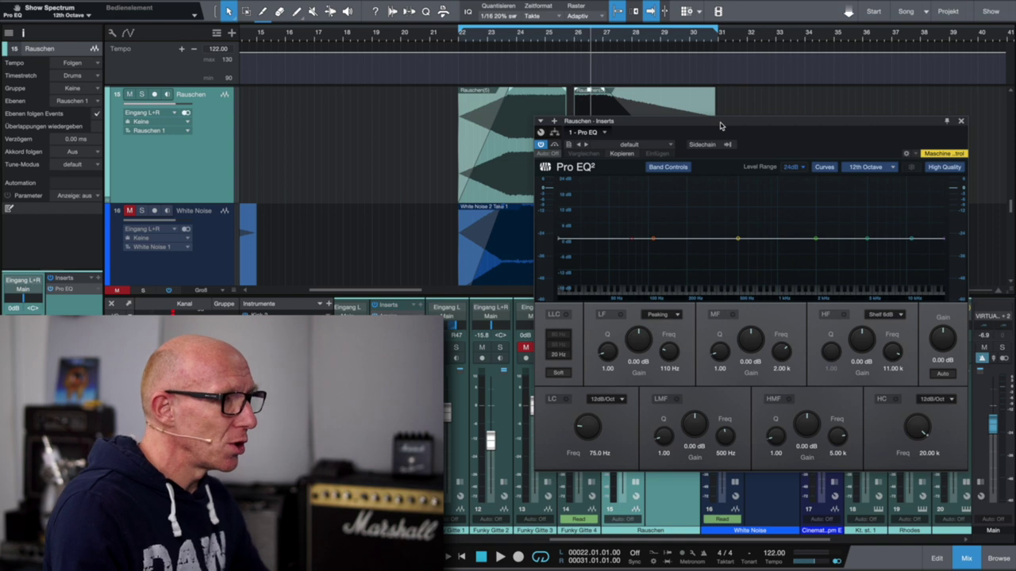
Step: Enable the low cut in the Rauschen channel's Pro EQ and set its frequency to 279 Hz
left_click_drag(745, 127, 740, 82)
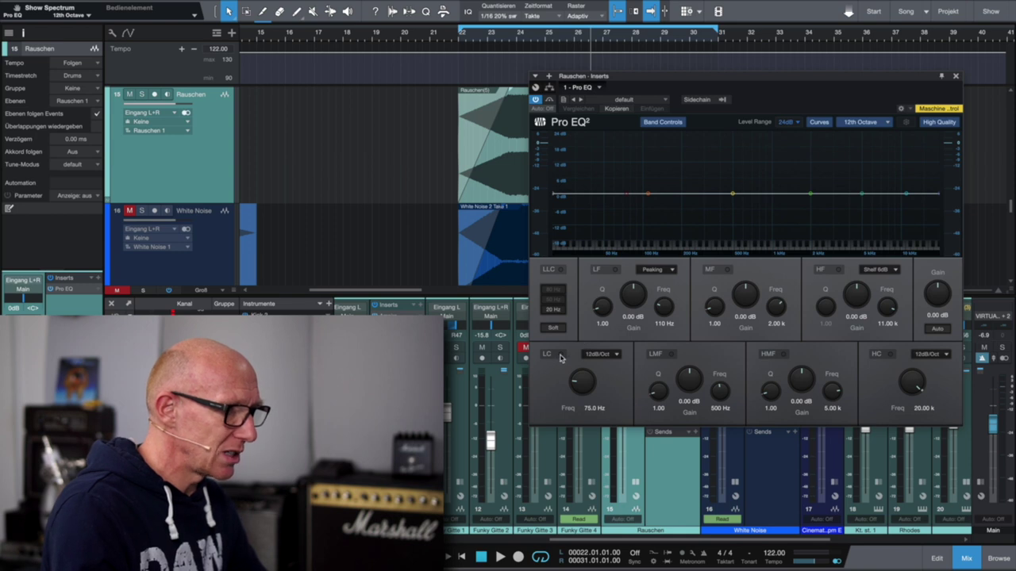
left_click_drag(582, 379, 582, 366)
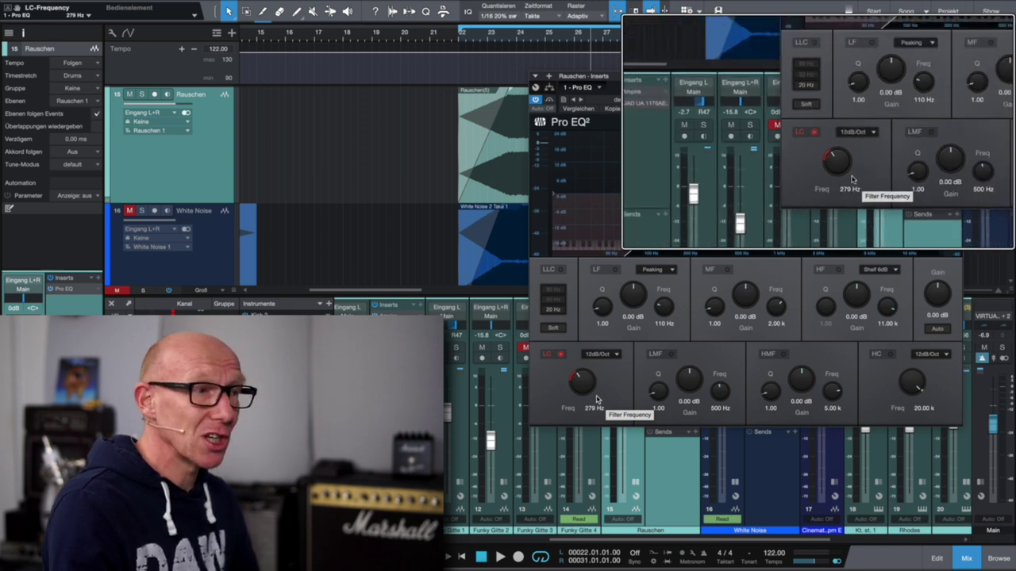
left_click_drag(766, 86, 719, 74)
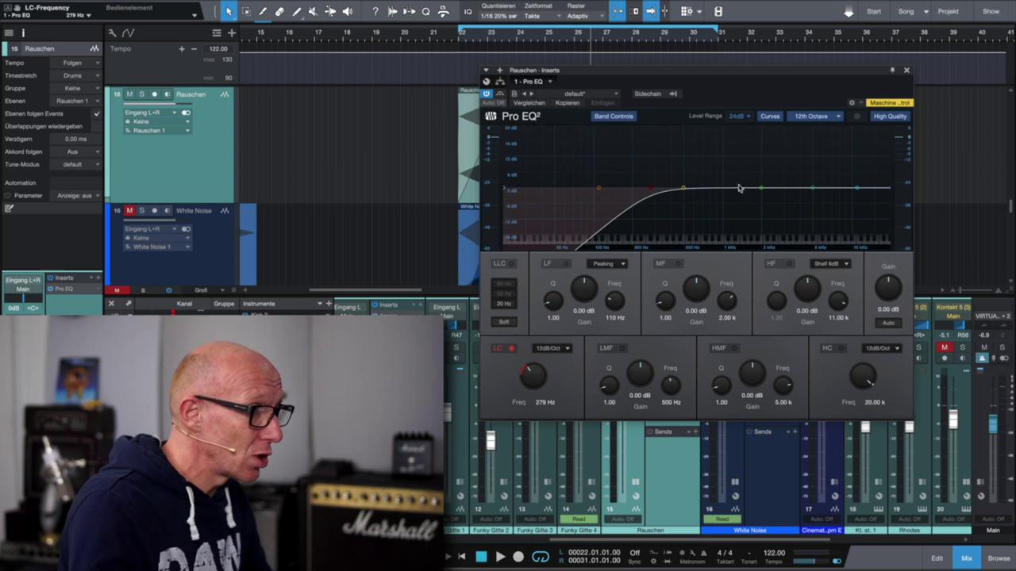
Step: Play the noise from about bar 23, enable the EQ's high cut and lower its frequency to 678 Hz
left_click_drag(687, 74, 688, 173)
left_click(505, 40)
key("space")
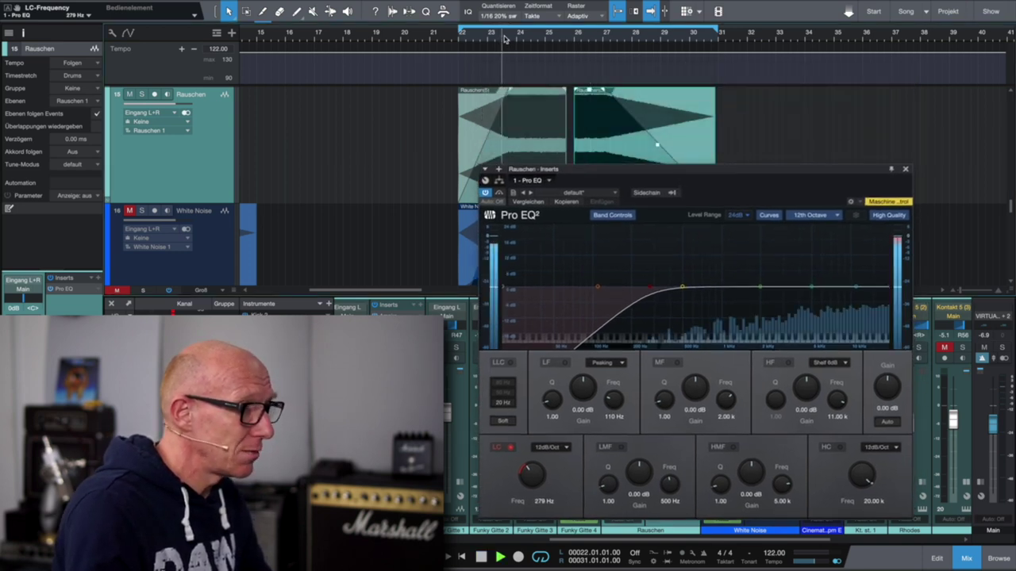
left_click(840, 447)
left_click_drag(863, 475, 865, 520)
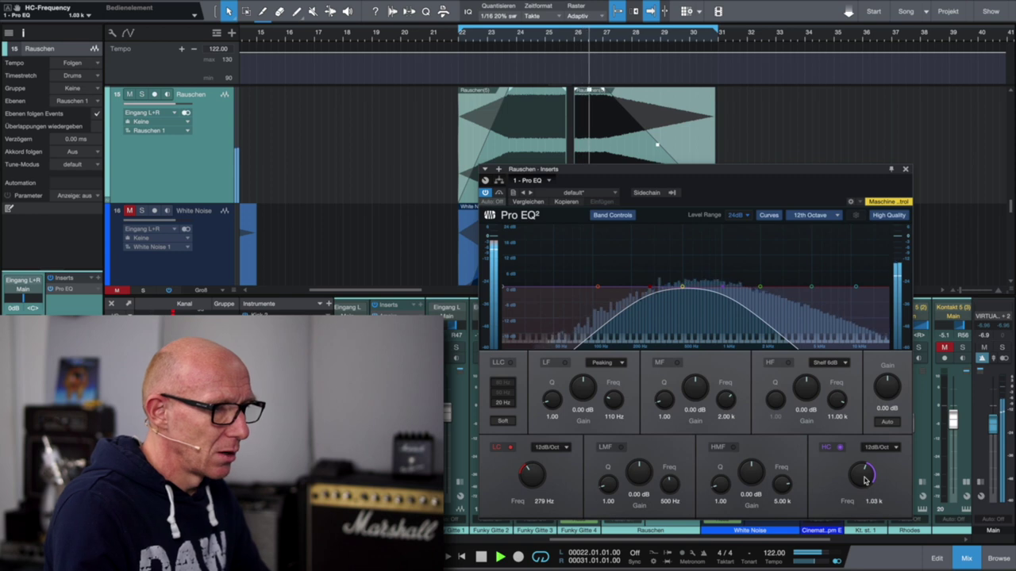
mouse_move(864, 476)
left_mouse_down()
mouse_move(866, 436)
mouse_move(862, 481)
left_mouse_up()
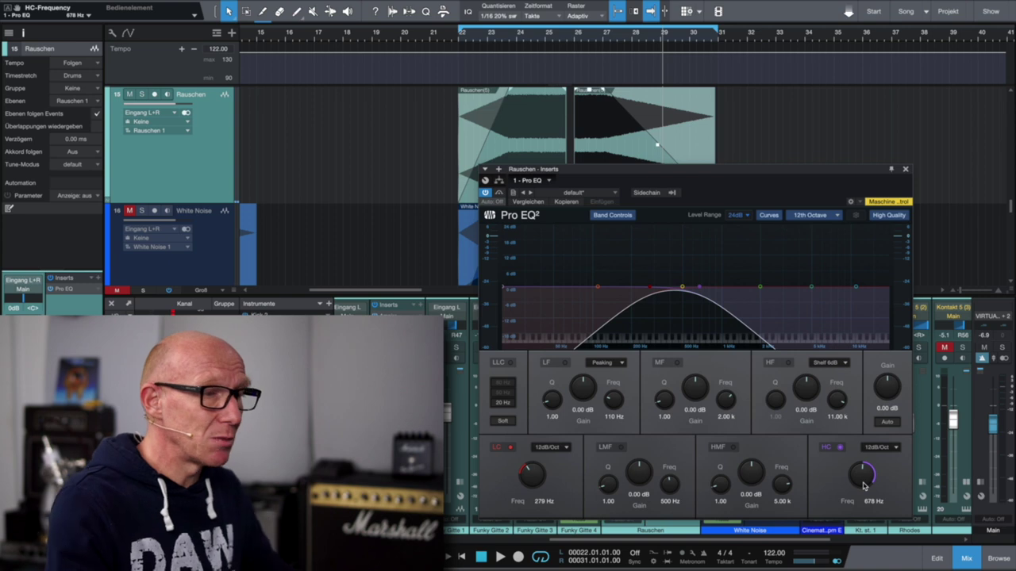
Step: Set the high cut to 702 Hz, create HC-Frequency automation for it on the Rauschen track, and close the EQ window
left_click_drag(779, 174, 827, 61)
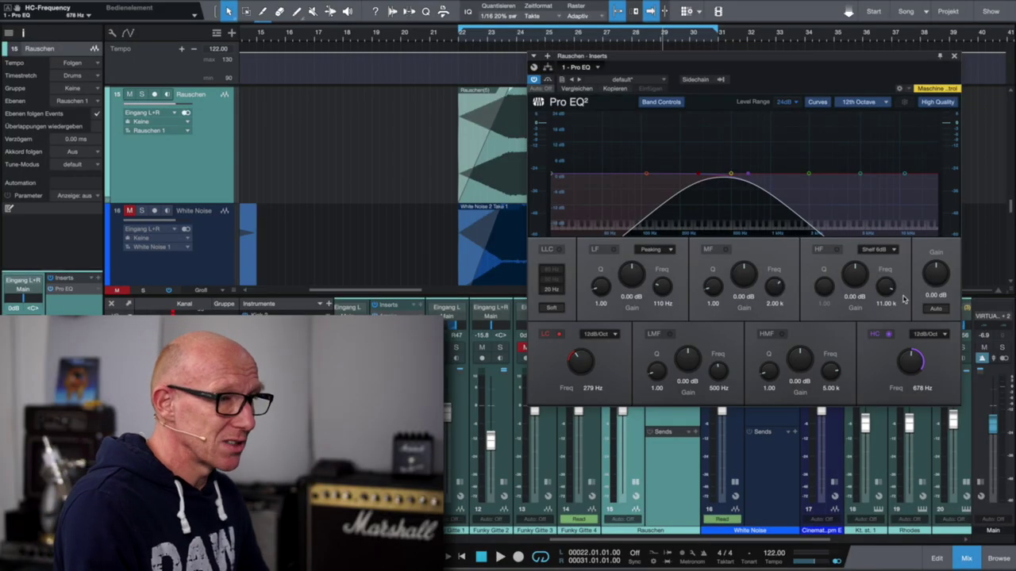
left_click_drag(912, 361, 912, 358)
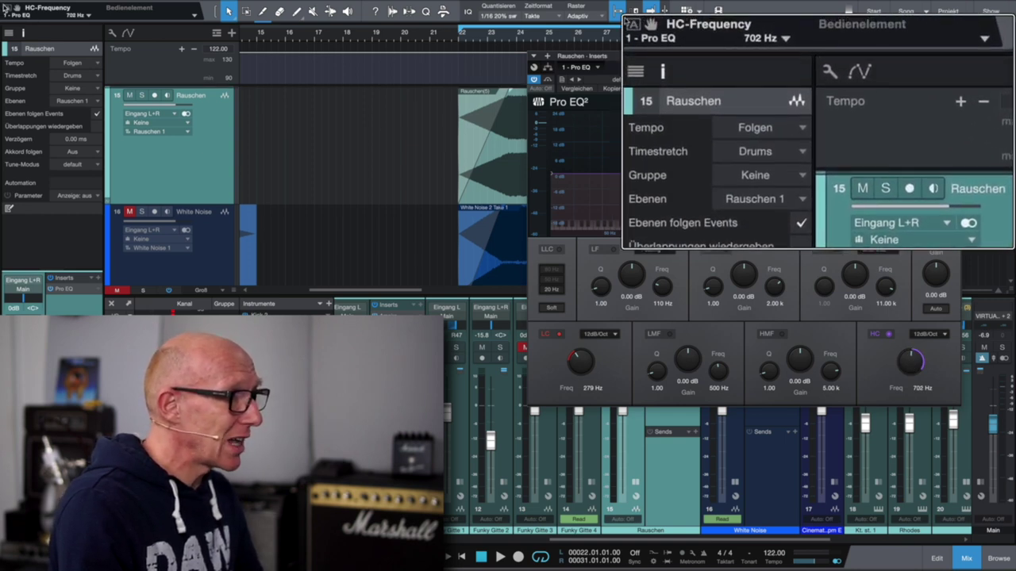
mouse_move(4, 4)
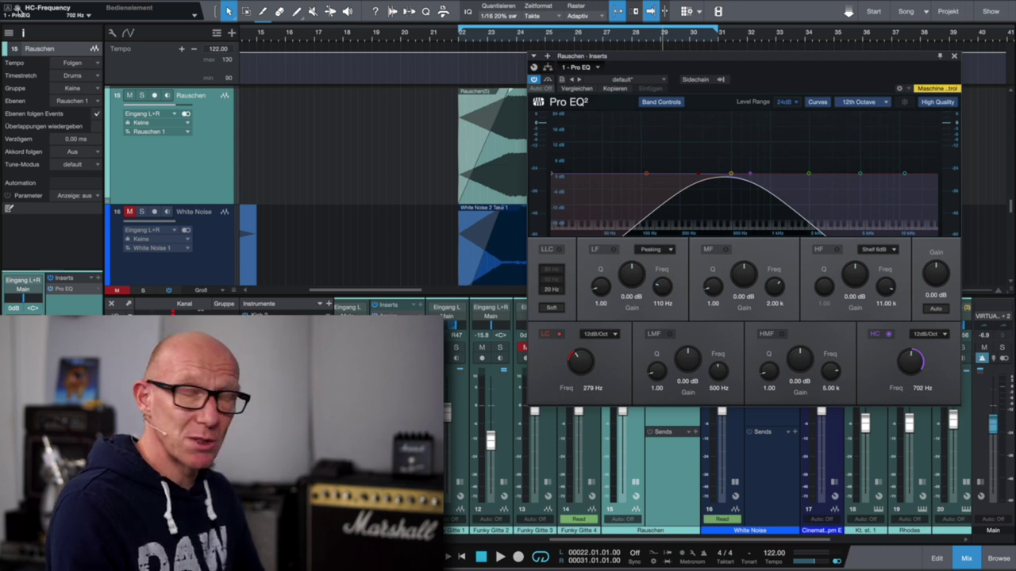
left_click_drag(182, 84, 201, 153)
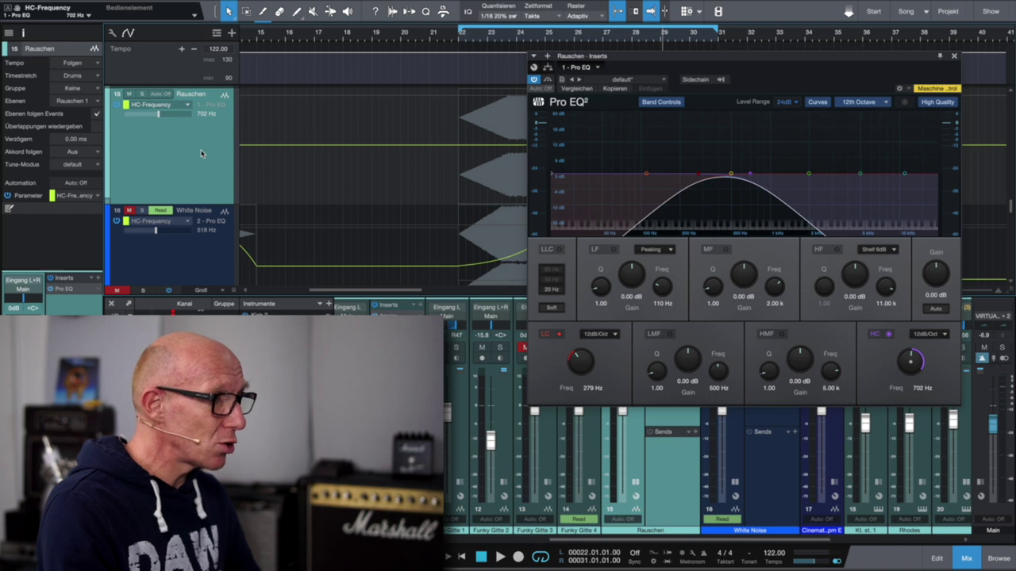
left_click(956, 57)
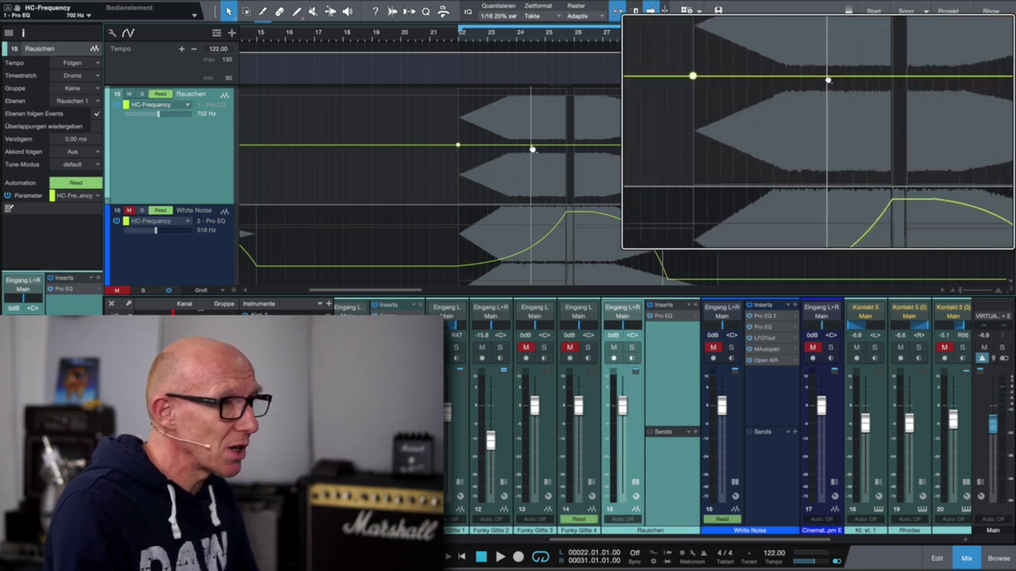
Step: Shape the HC-Frequency automation to curve up from bar 22 to 16.00 k at about bar 25 and down to its minimum near bar 29
left_click_drag(554, 149, 554, 98)
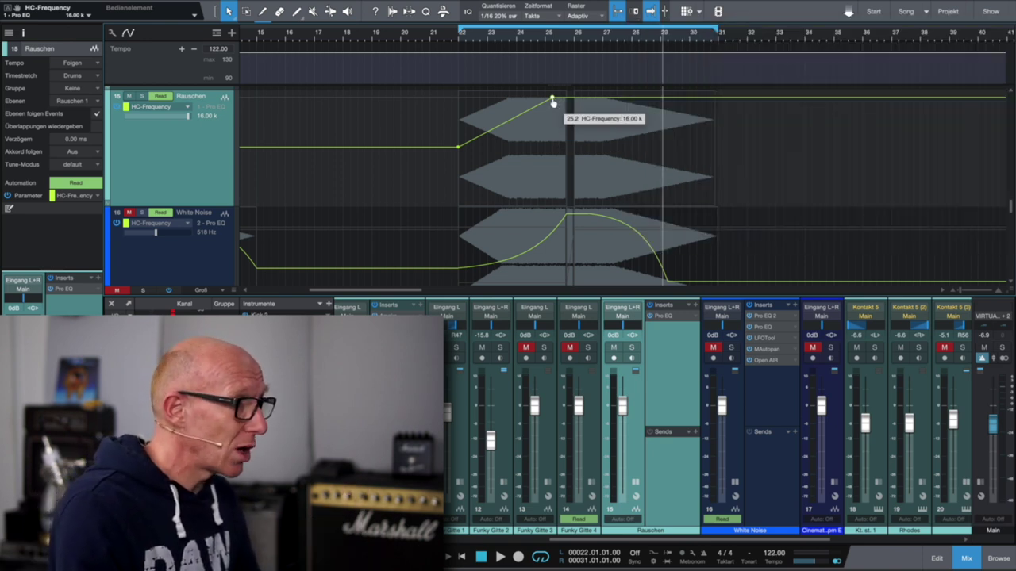
left_click(505, 122)
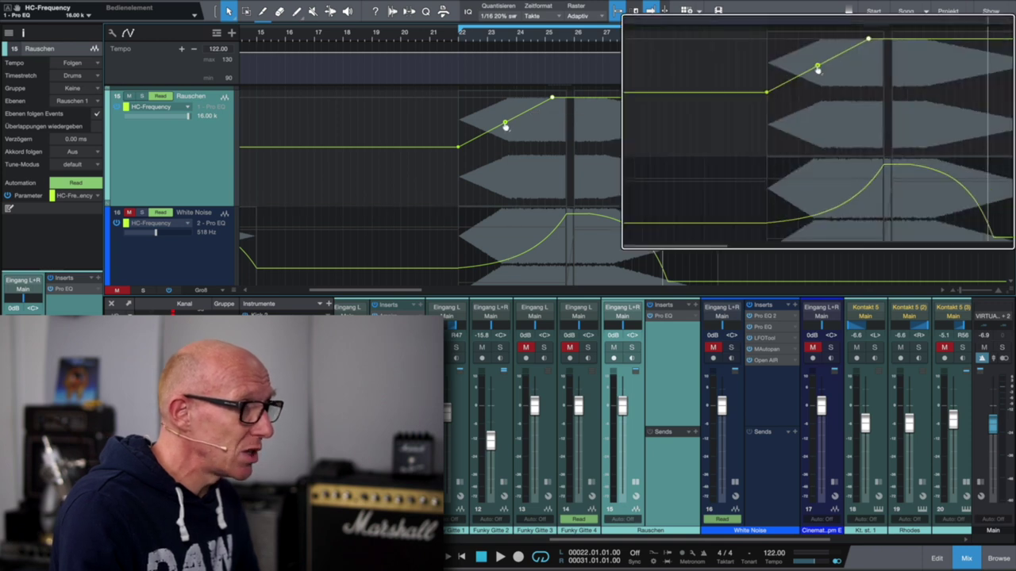
left_click_drag(505, 125, 524, 141)
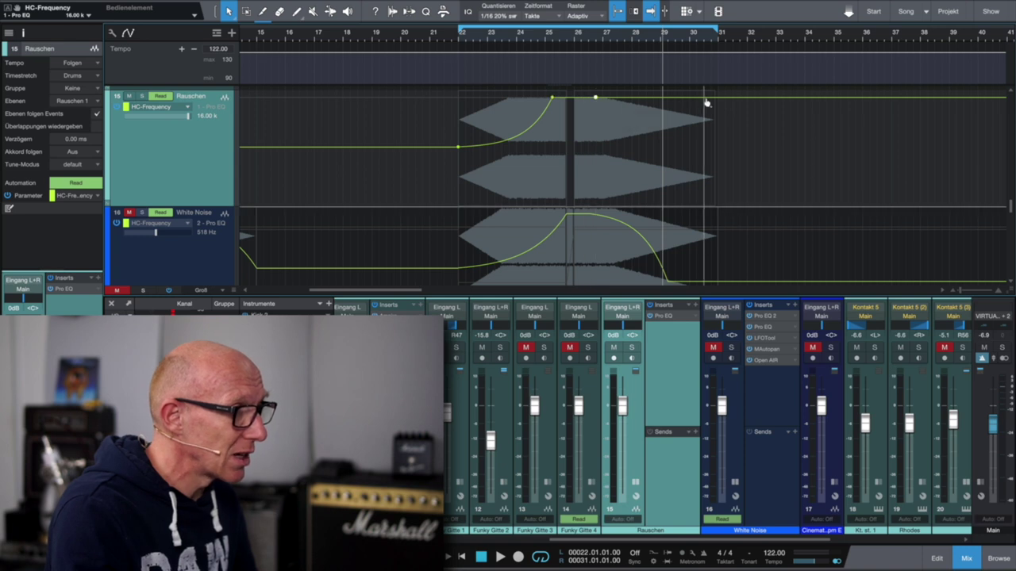
left_click_drag(690, 99, 668, 211)
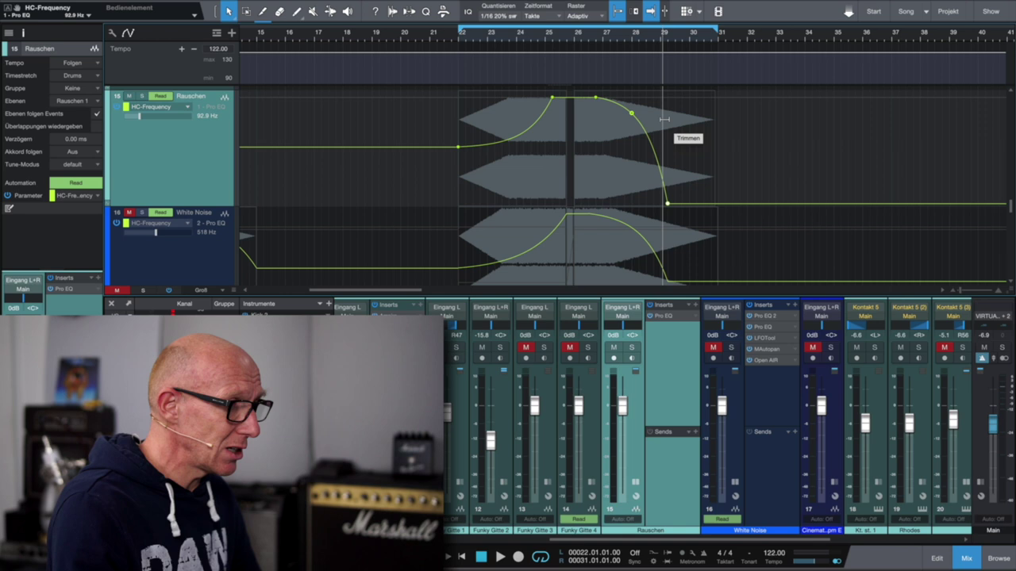
Step: Reopen the Rauschen Pro EQ, play the noise from bar 22 to check the automated high cut, and close the EQ window
left_click(662, 315)
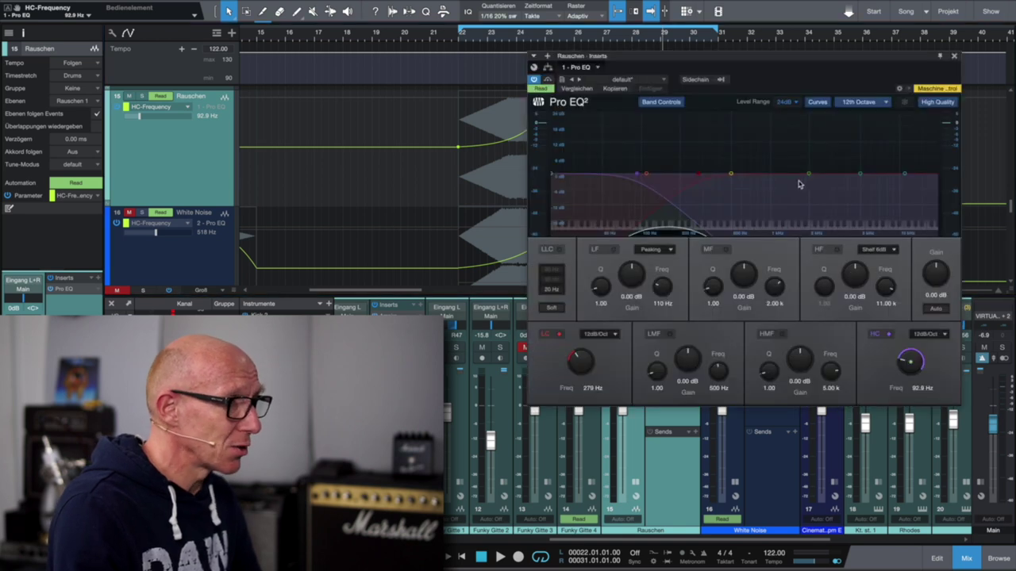
left_click_drag(769, 59, 803, 153)
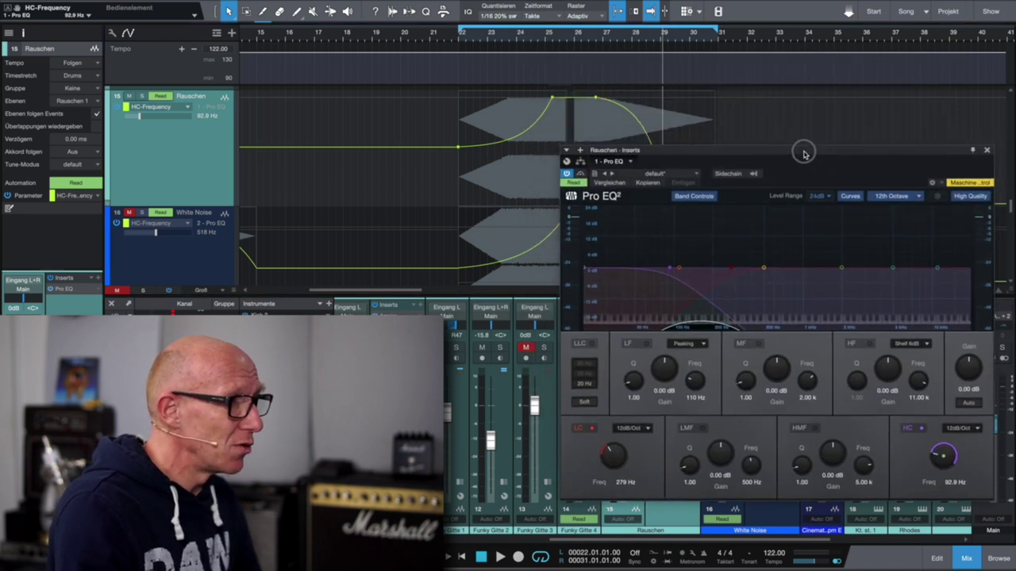
left_click(466, 40)
key("space")
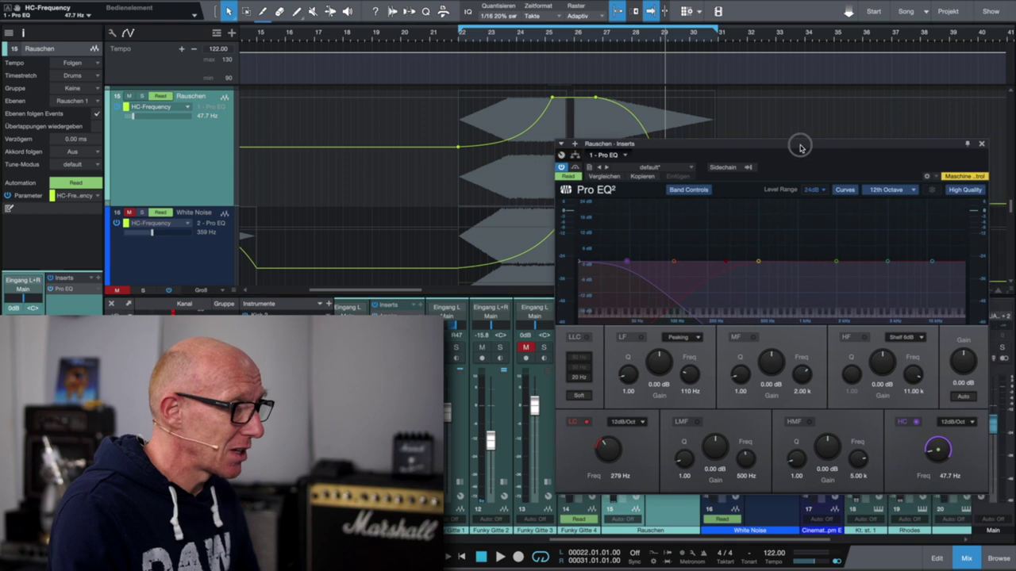
left_click_drag(807, 154, 789, 148)
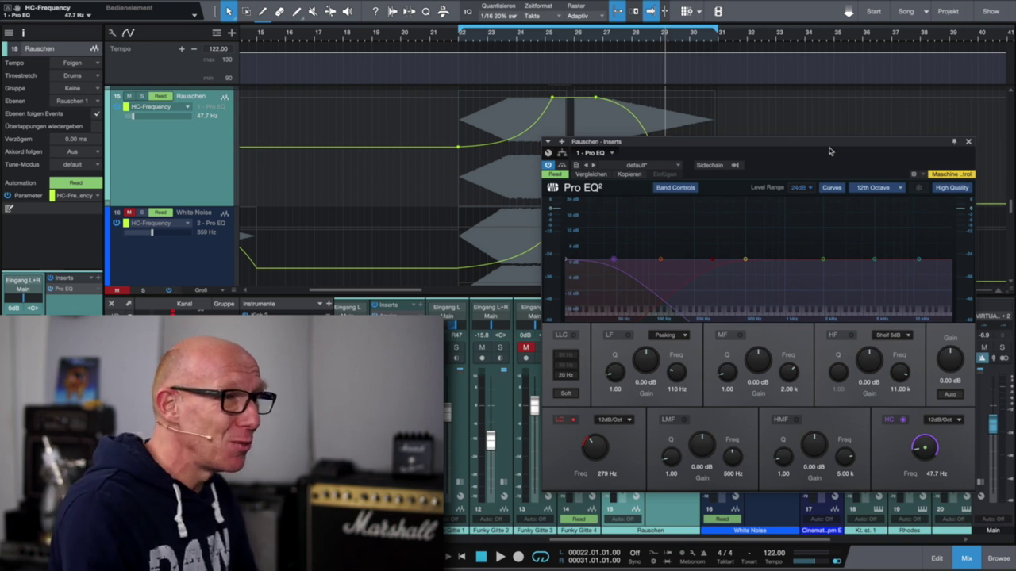
left_click(969, 143)
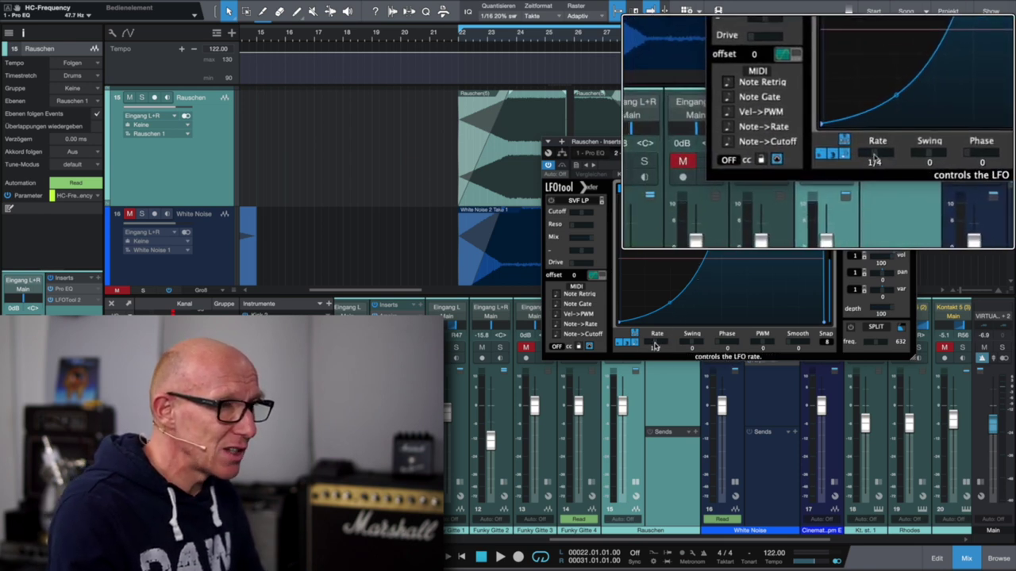
Step: Try an LFO rate of 1/32 in LFOTool and return it to 1/4
scroll(654, 346, "down", 1)
scroll(655, 346, "down", 4)
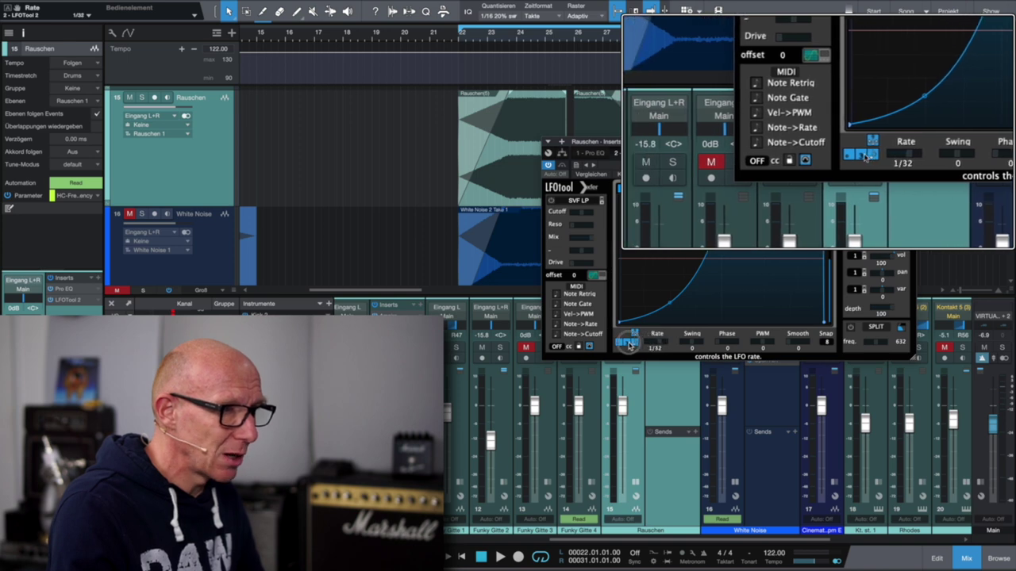
scroll(622, 343, "down", 3)
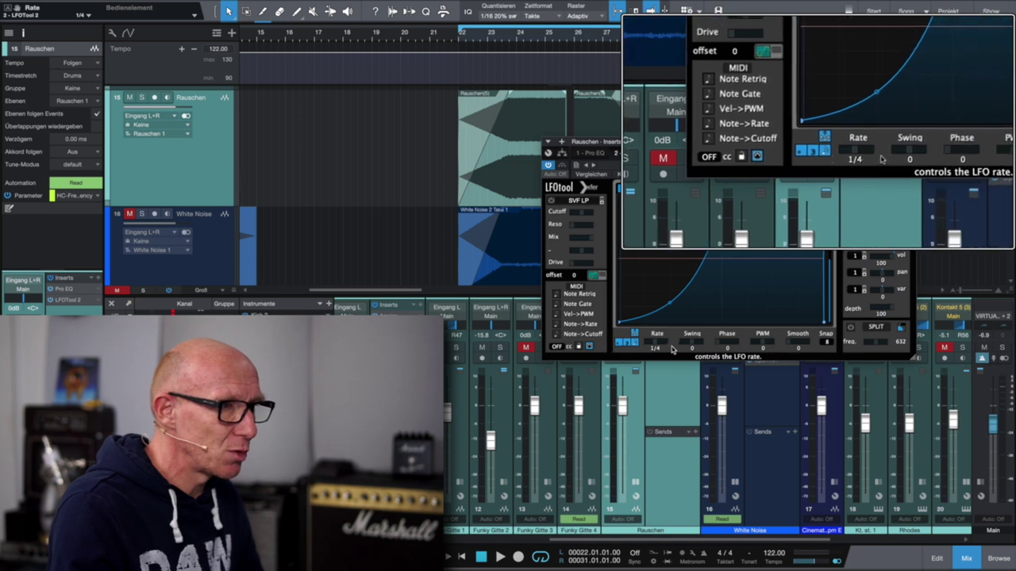
scroll(663, 354, "down", 1)
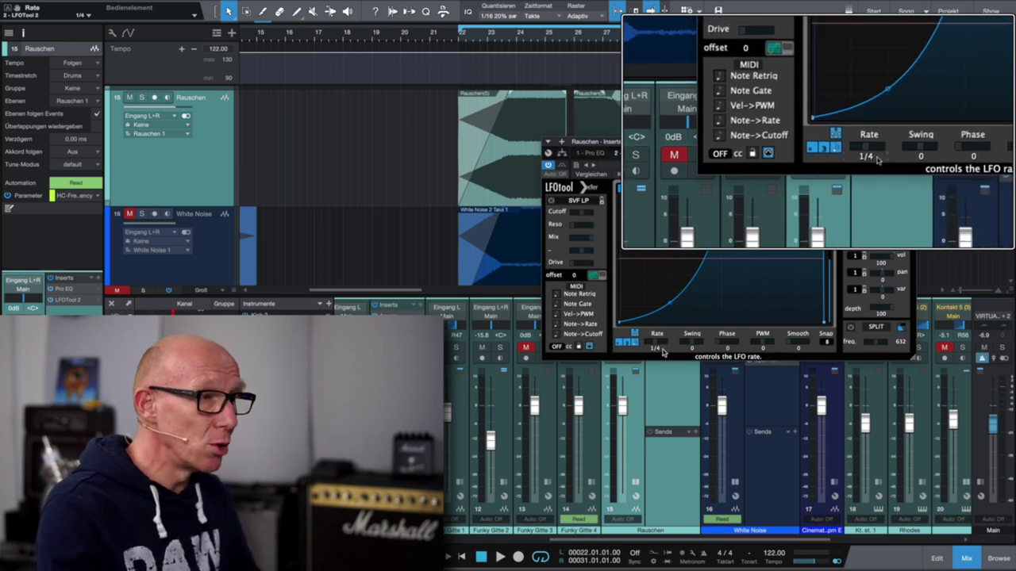
Step: Audition the LFOTool effect on the noise from about bar 23, and again from about bar 24 with the Rauschen track soloed
left_click_drag(748, 142, 699, 199)
left_click(501, 36)
key("space")
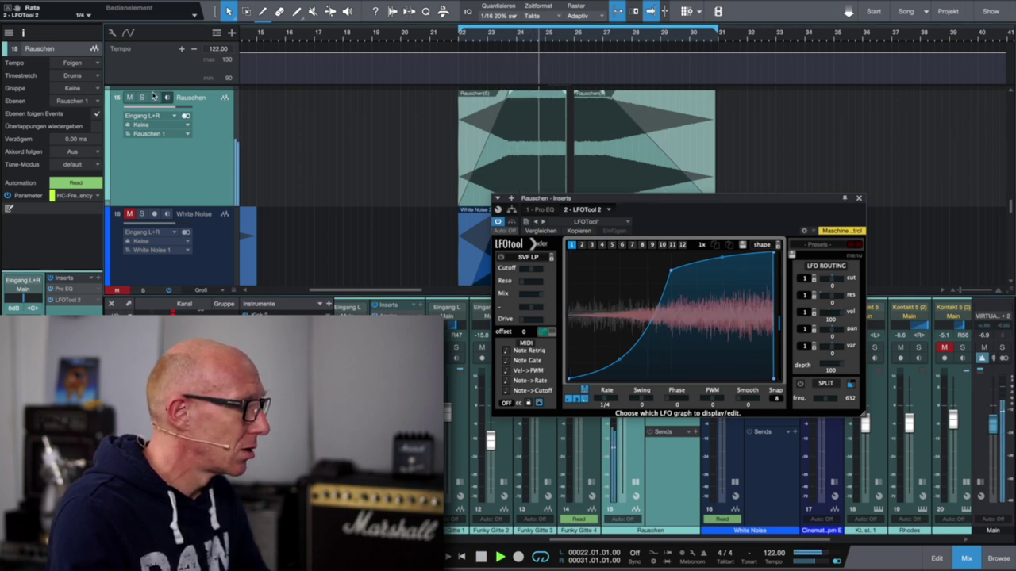
left_click(517, 38)
key("space")
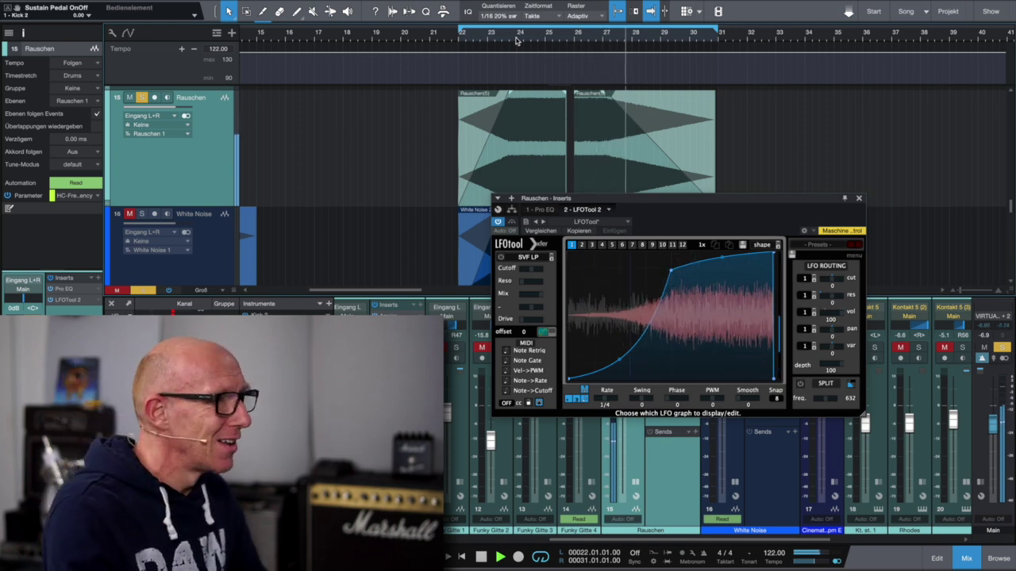
key("space")
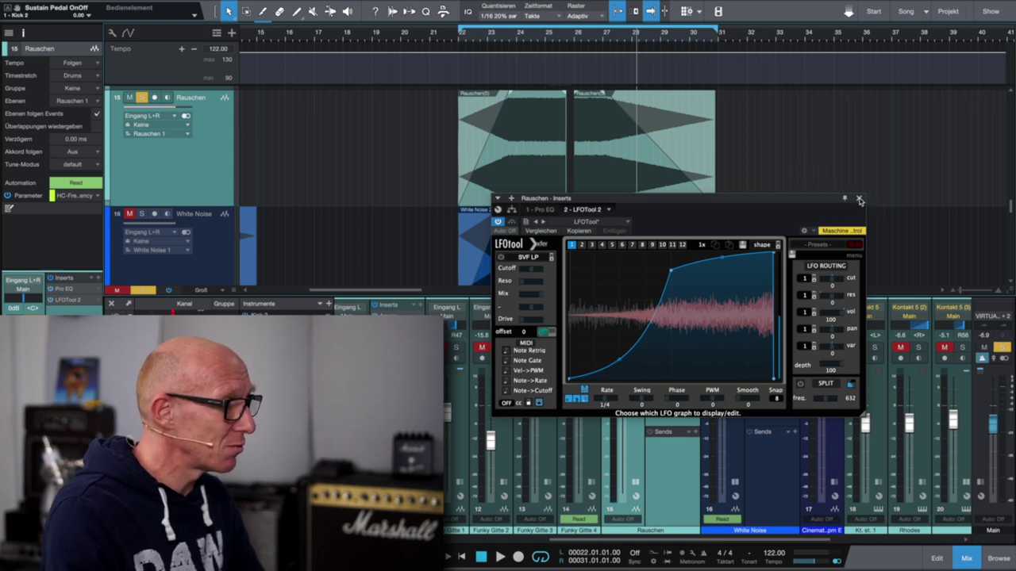
Step: Close the LFOTool window and copy the MAutopan insert from the White Noise channel to the Rauschen channel
left_click_drag(806, 204, 857, 118)
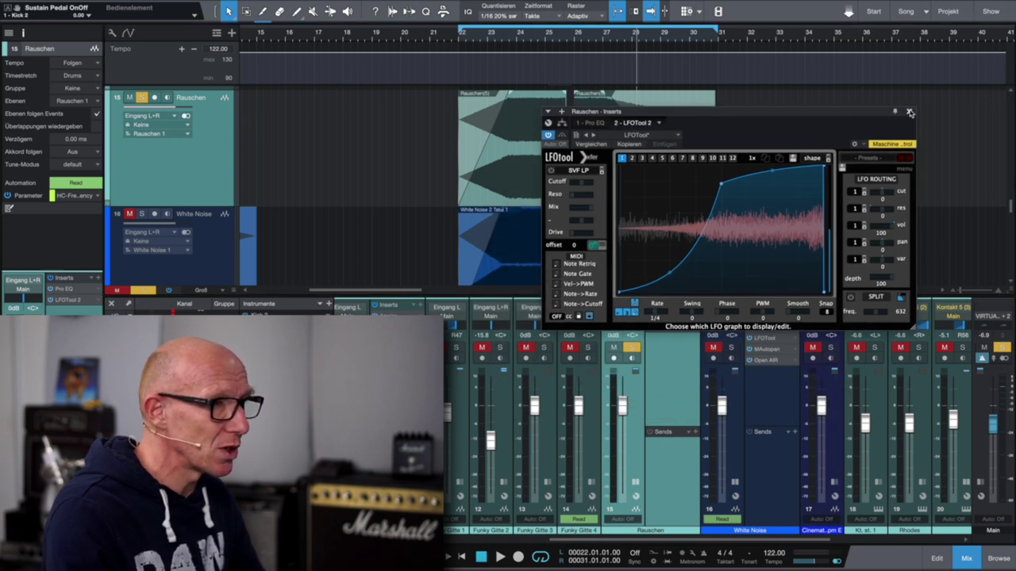
left_click(911, 113)
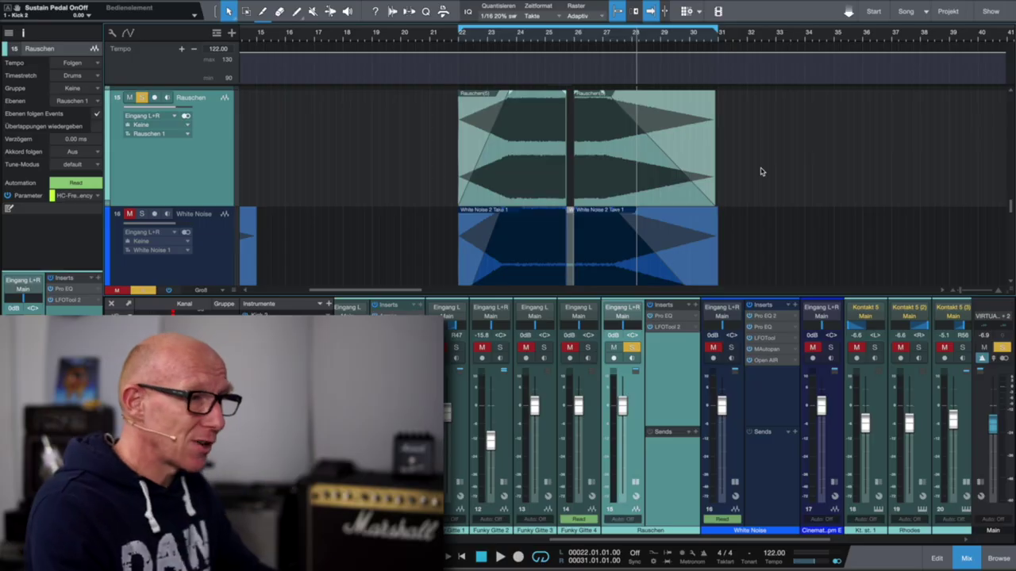
left_click_drag(771, 350, 676, 343)
mouse_move(815, 116)
left_mouse_down()
mouse_move(775, 104)
mouse_move(802, 114)
left_mouse_up()
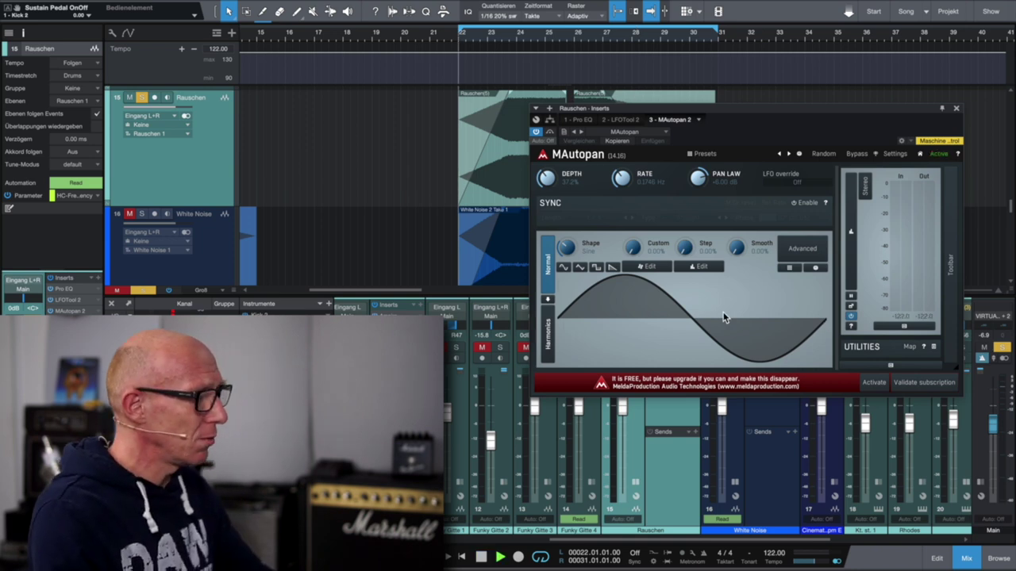
Step: Audition the noise from bar 22 with MAutopan active and close the plug-in window
key("space")
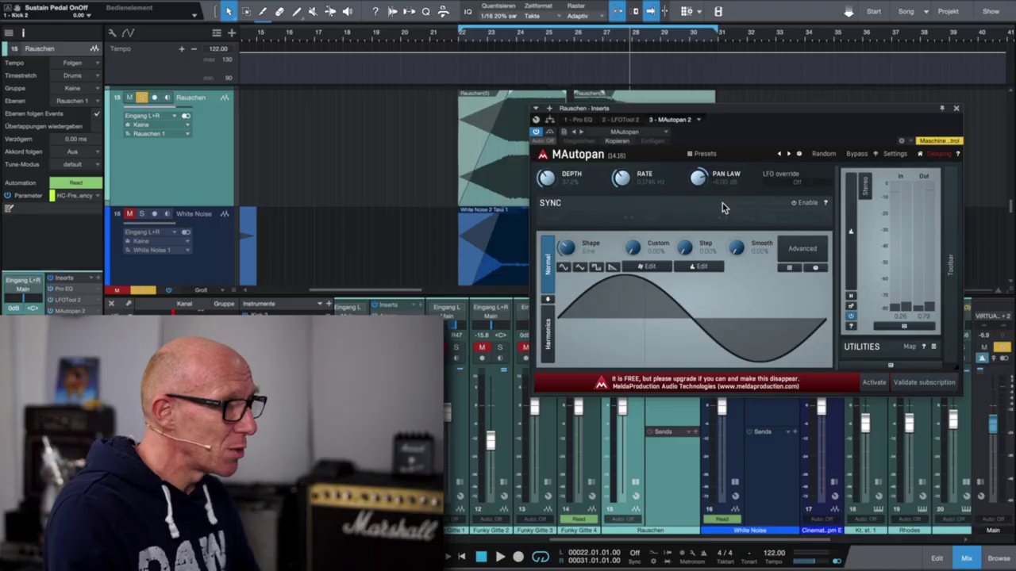
left_click_drag(806, 118, 783, 82)
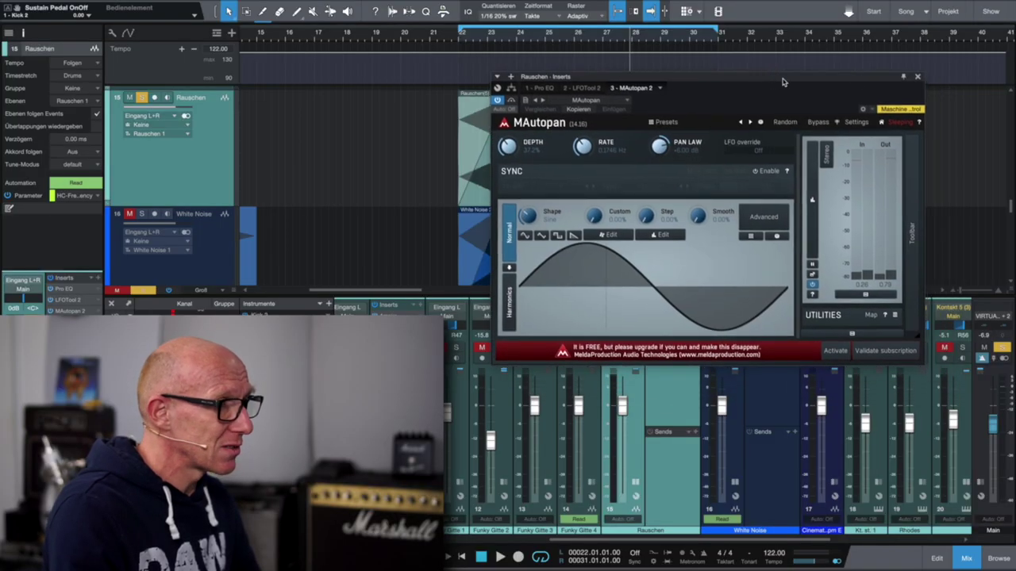
left_click(919, 78)
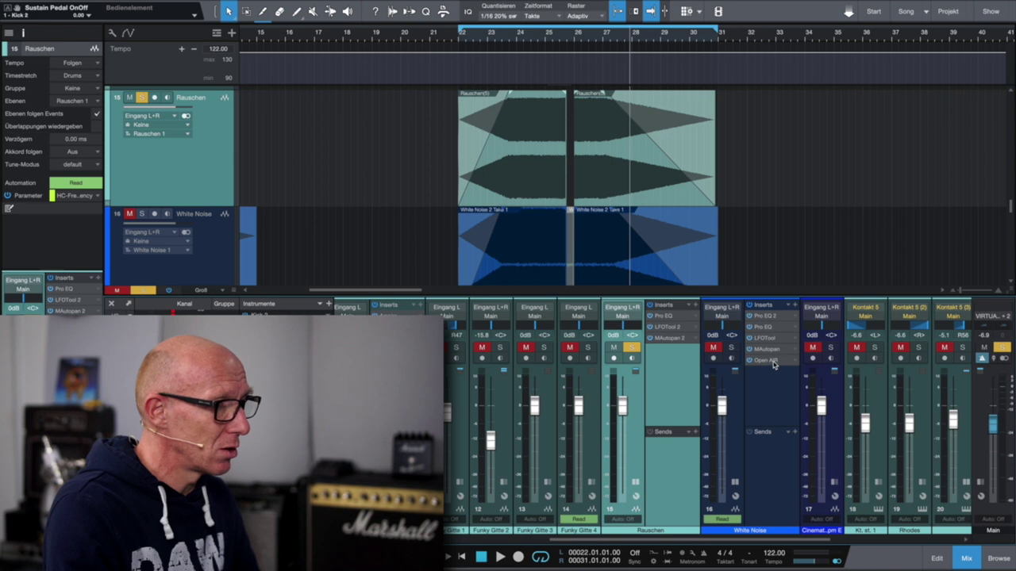
Step: Copy the Open AIR reverb from the White Noise channel to the Rauschen inserts and move its window clear of the noise clips
left_click_drag(672, 361, 672, 361)
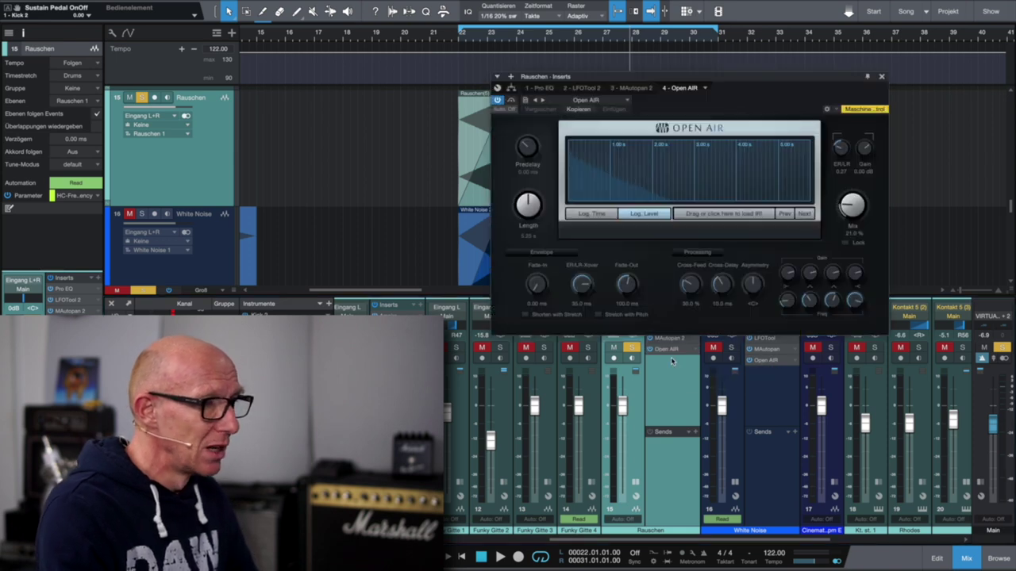
left_click_drag(730, 82, 766, 130)
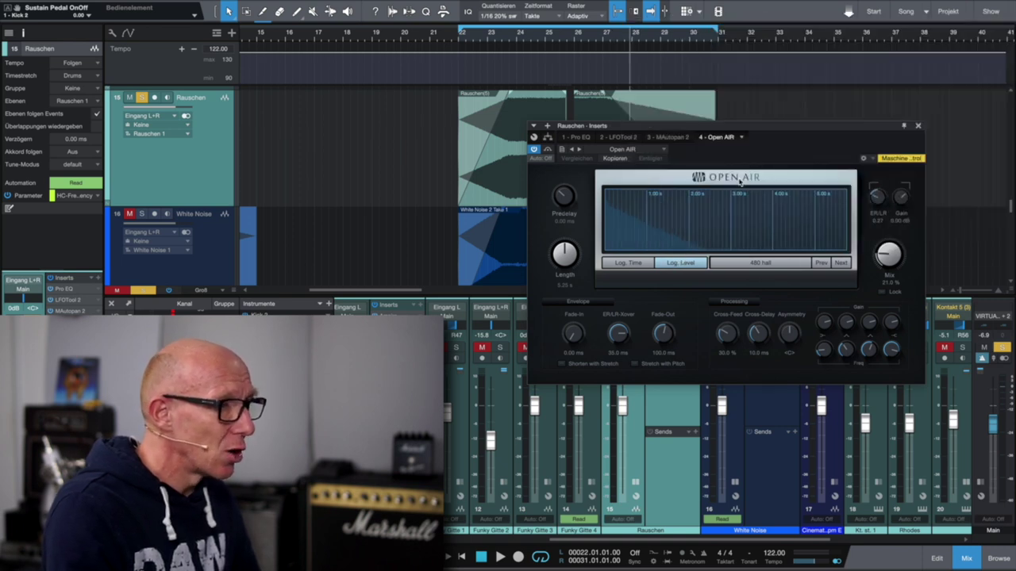
left_click_drag(720, 129, 606, 186)
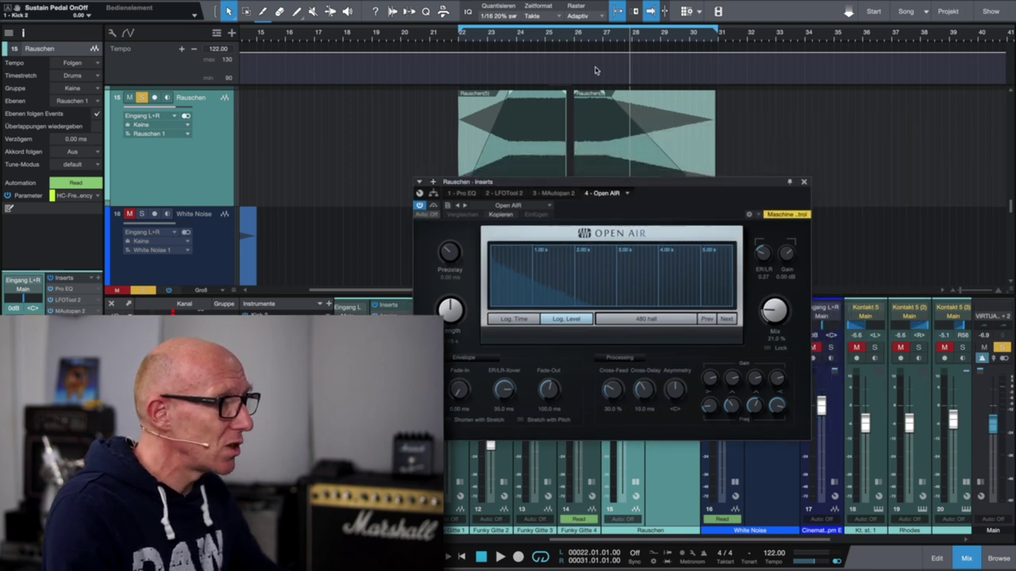
Step: Play the noise from about bar 26 to hear the Open AIR reverb, and close the plug-in window
left_click(582, 38)
key("space")
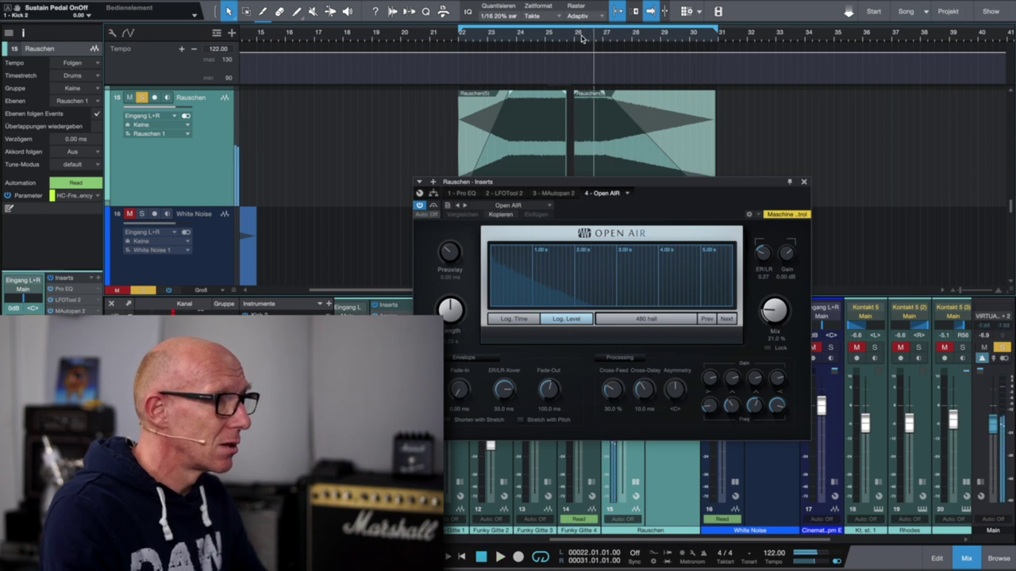
left_click(804, 184)
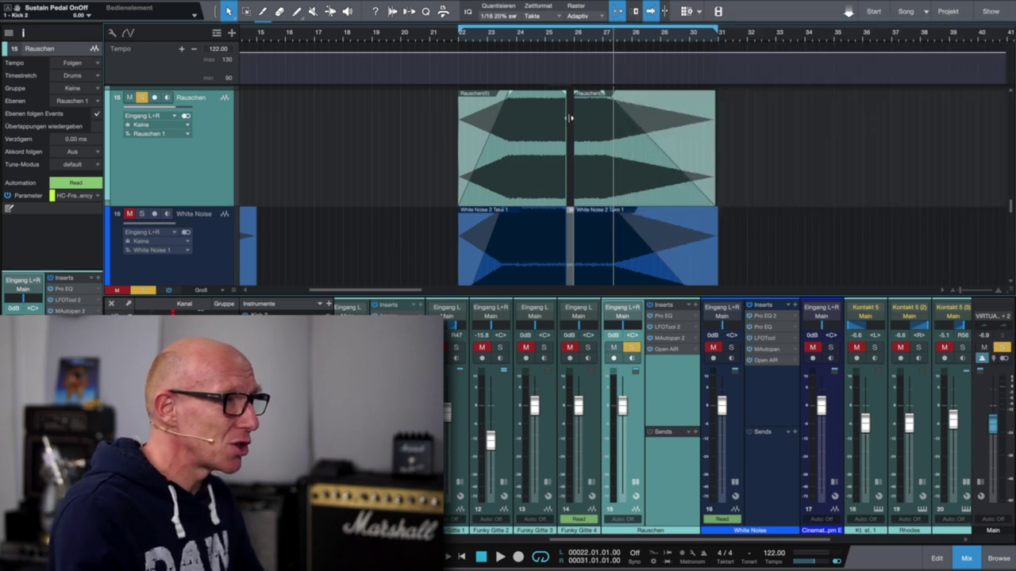
Step: Show the track automation and switch the Rauschen track to its Lautstärke (volume) envelope
key("a")
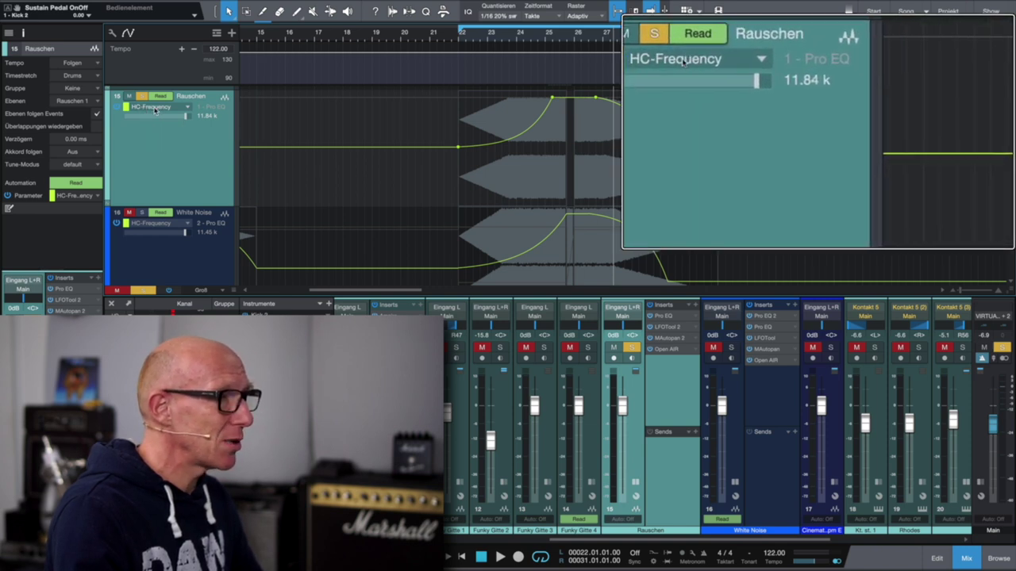
left_click(158, 107)
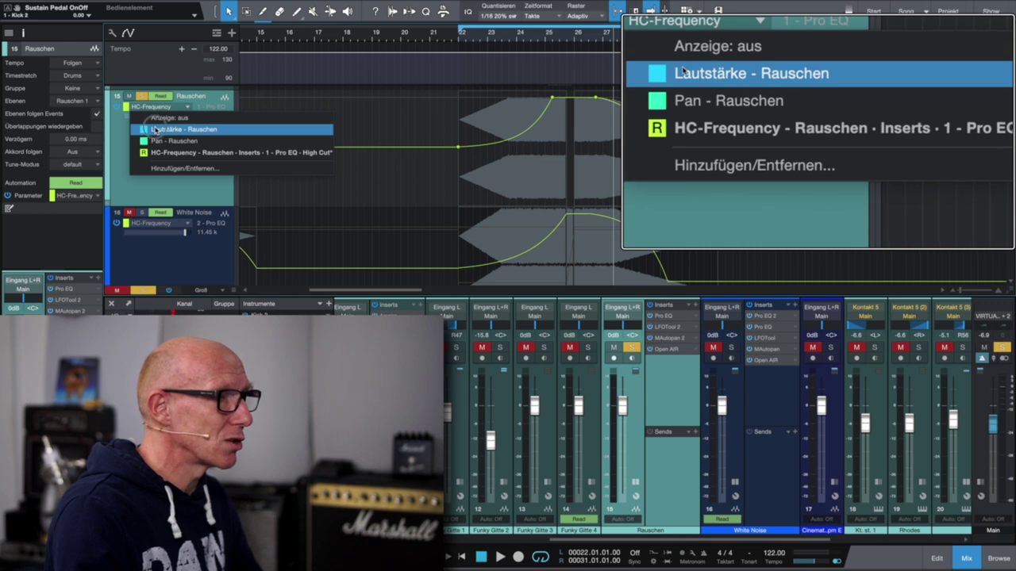
left_click(155, 130)
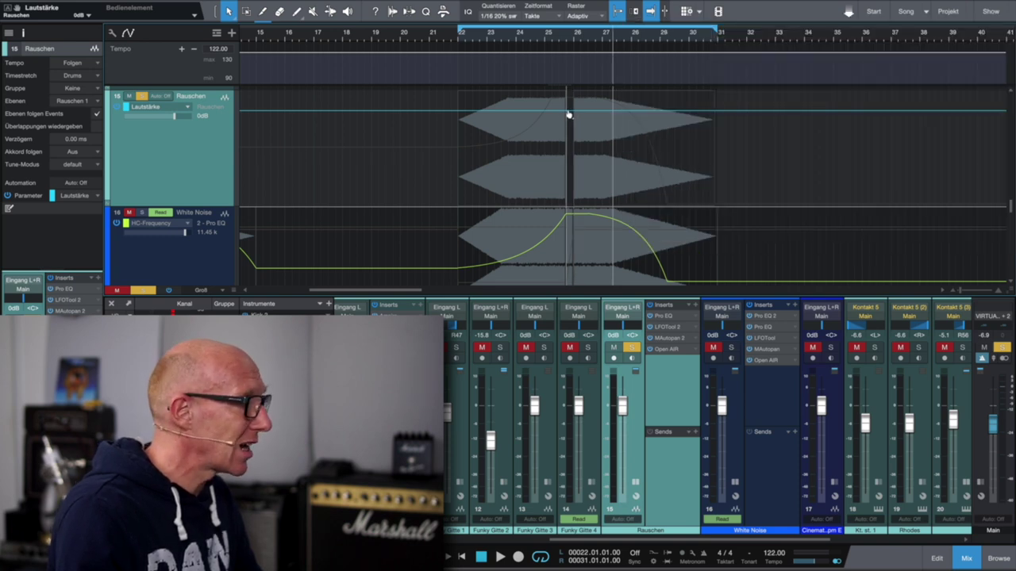
Step: Lower the Rauschen volume automation to its minimum across the range 25.4 to 26, and hide the automation
left_click(247, 13)
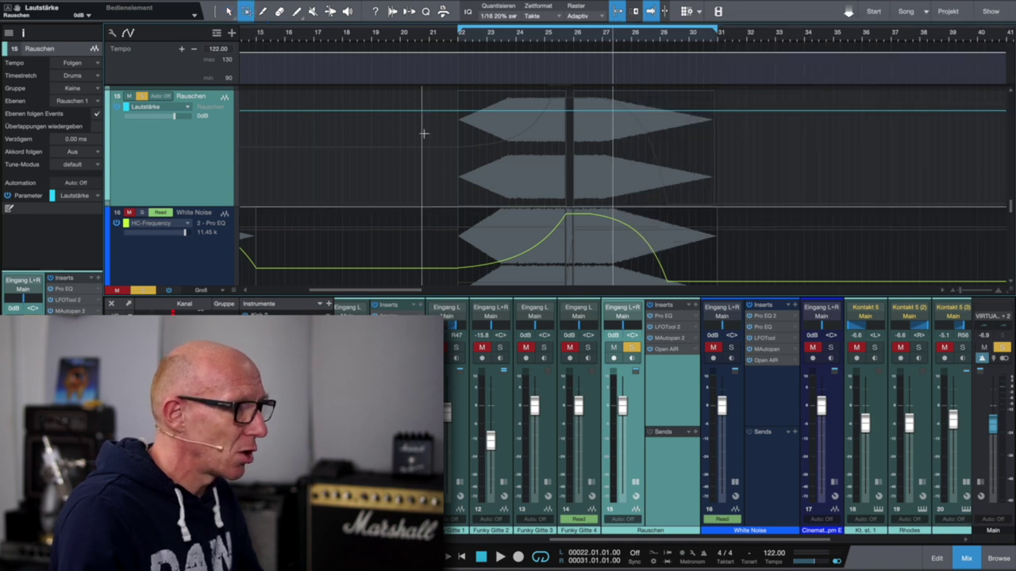
left_click_drag(566, 111, 575, 111)
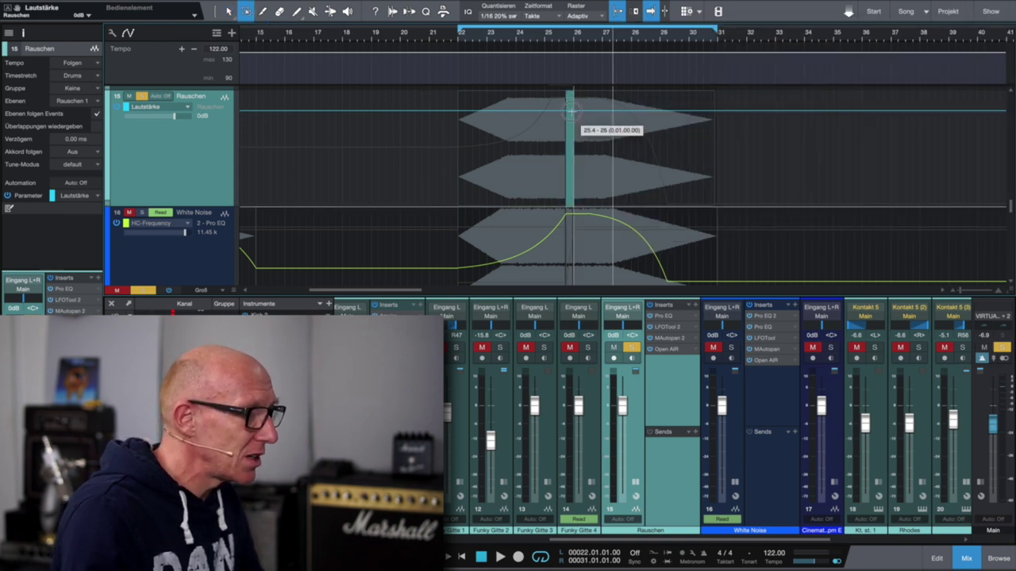
scroll(571, 112, "up", 5)
scroll(572, 112, "up", 2)
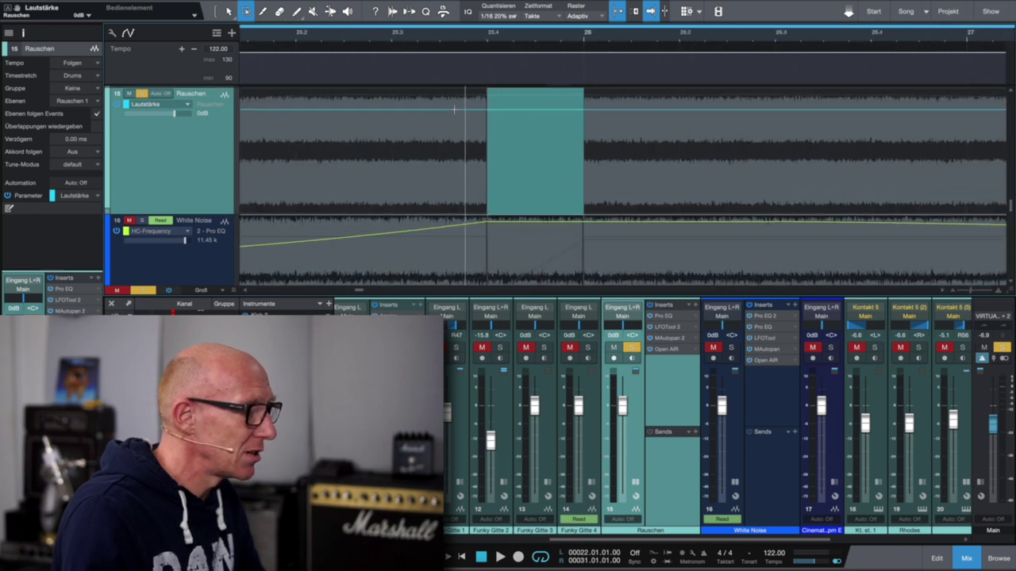
left_click_drag(443, 109, 536, 221)
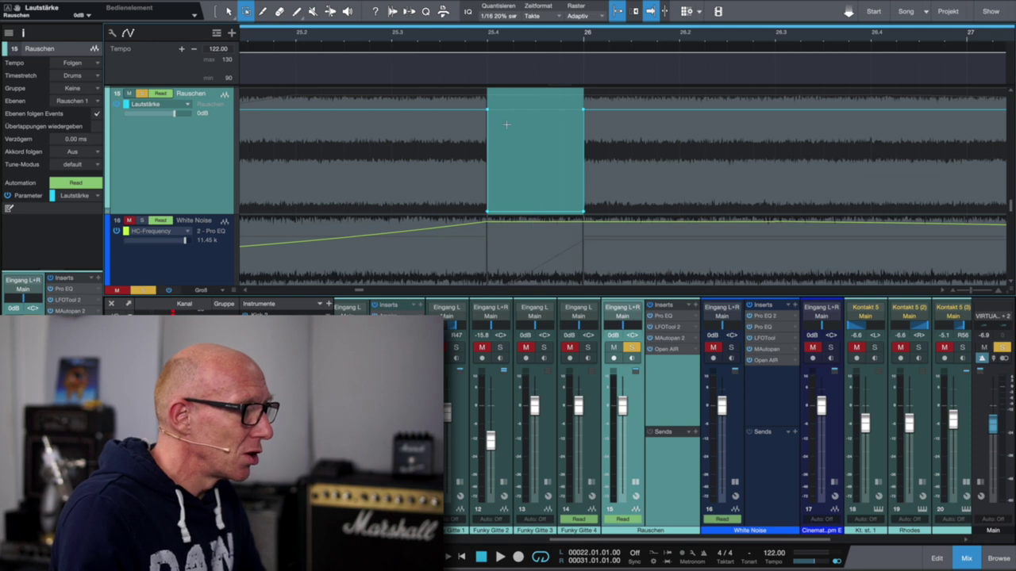
scroll(506, 124, "down", 5)
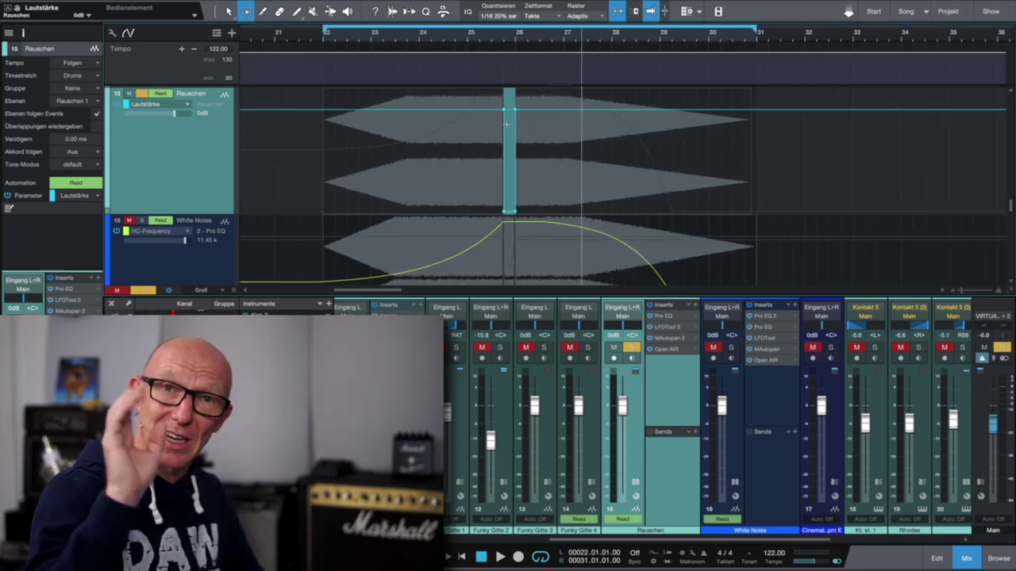
key("a")
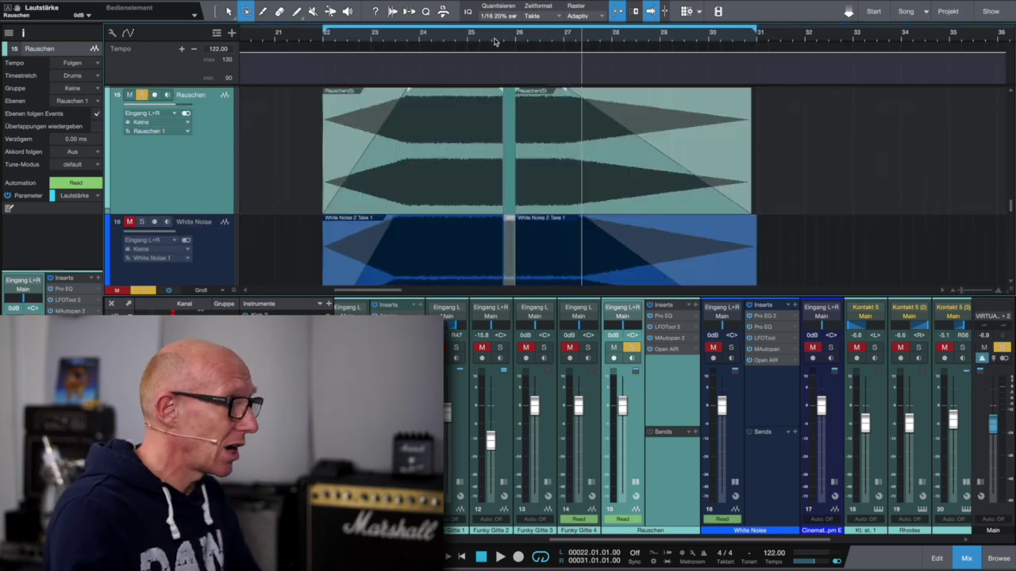
Step: Play the soloed noise from about bar 25 to check the volume gap before bar 26
left_click(466, 39)
key("space")
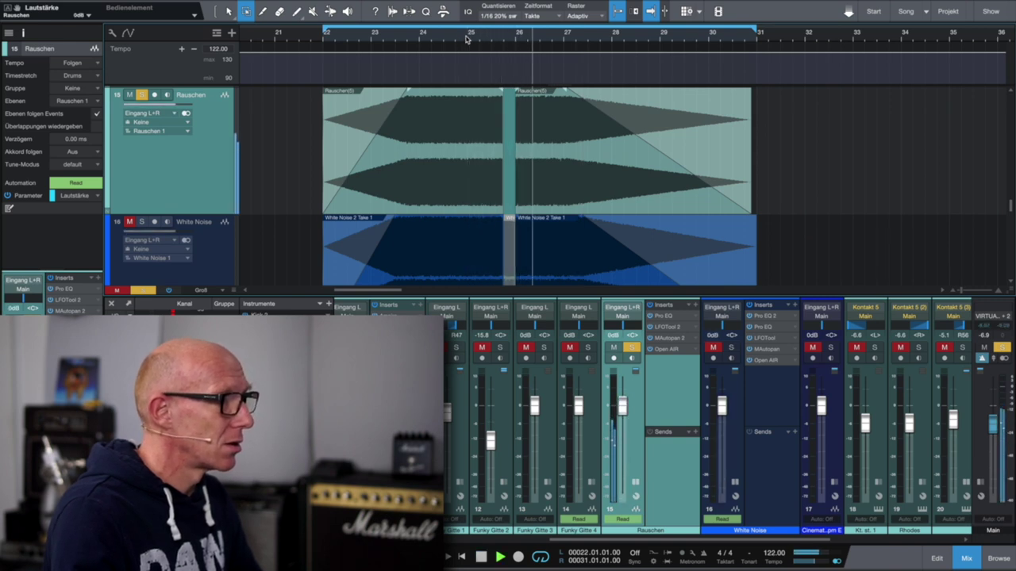
key("space")
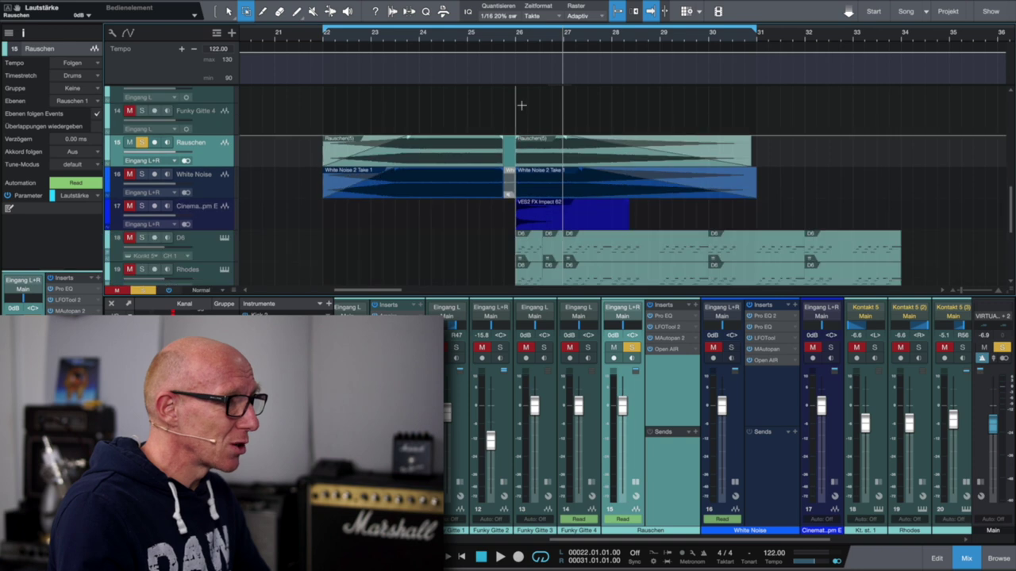
Step: Solo the Cinematic impact track together with Rauschen and play the transition from just before bar 26
left_click(216, 219)
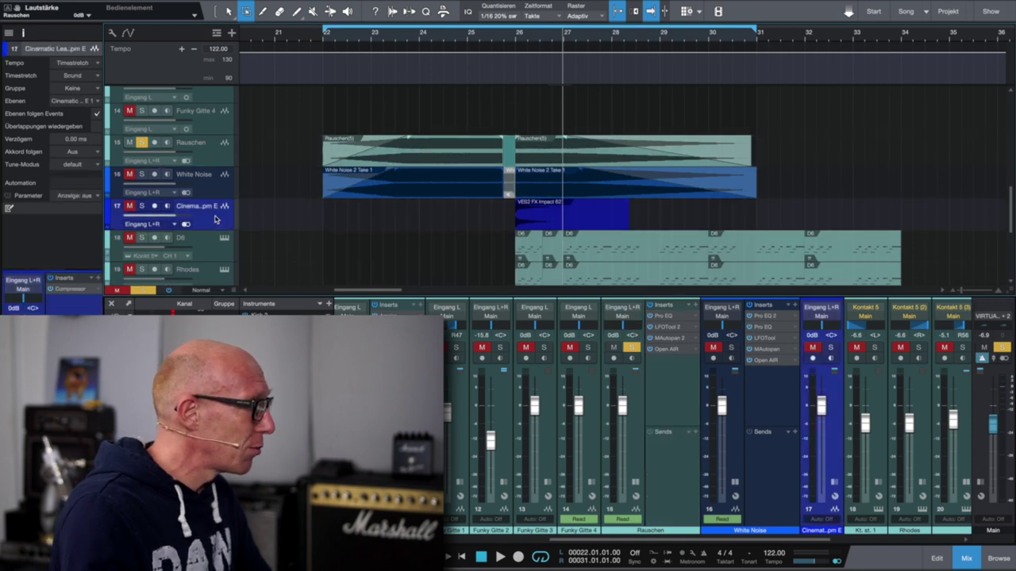
left_click(142, 205)
left_click(512, 37)
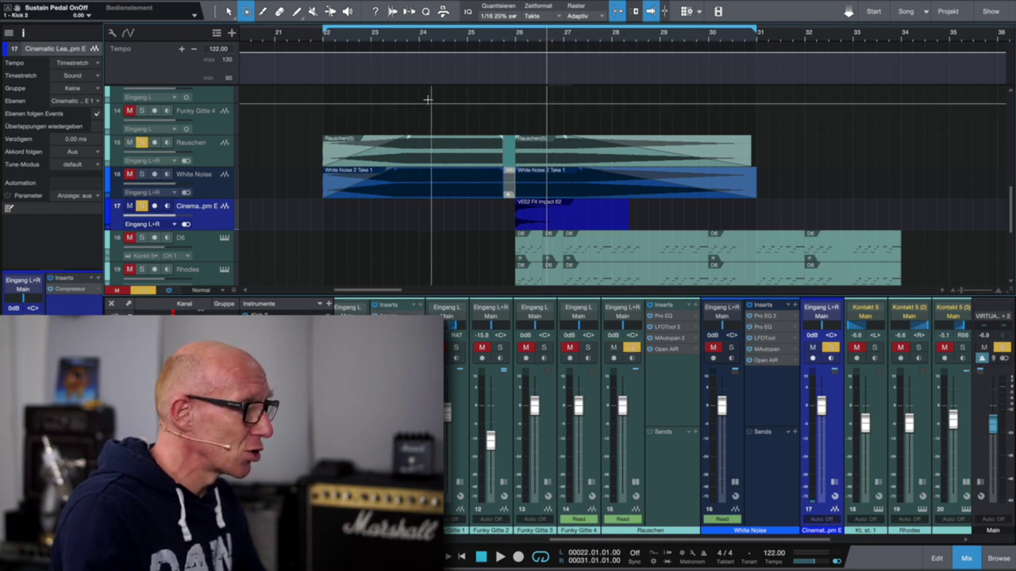
scroll(489, 61, "right", 1)
left_click(498, 40)
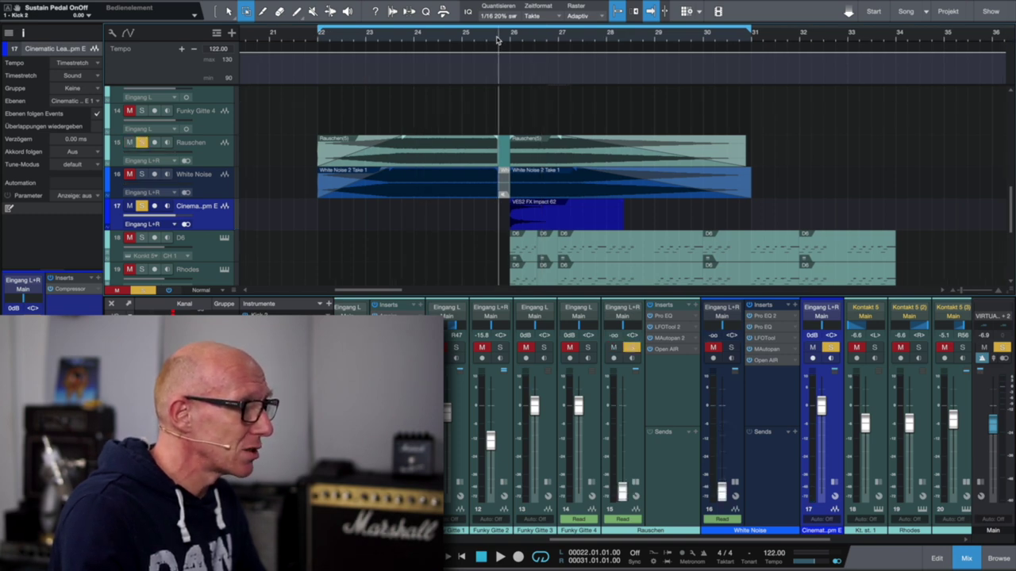
key("space")
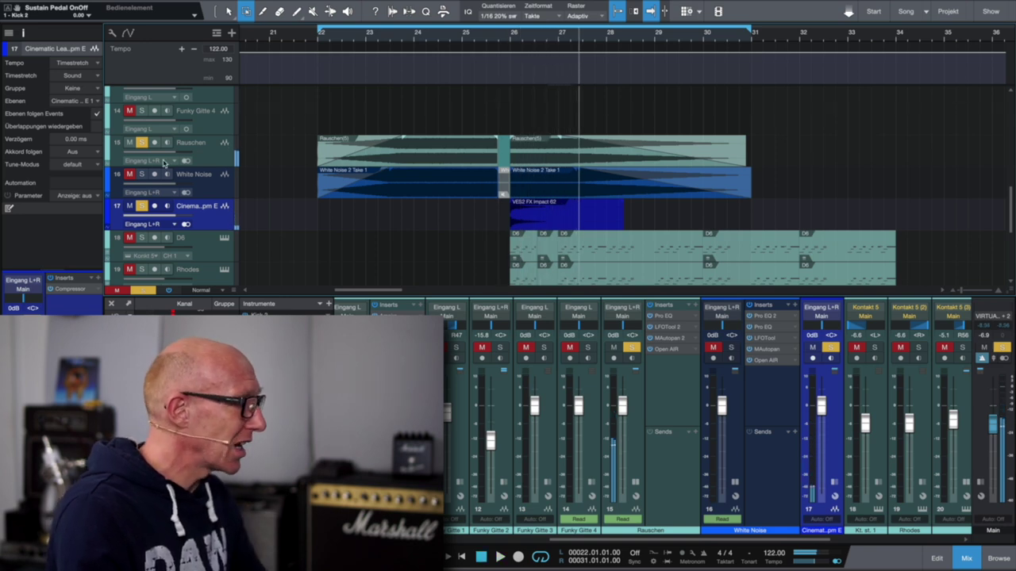
Step: Clear the track solos, mute the Cinematic impact track and audition the transition in the full mix
left_click(142, 205)
left_click(129, 206)
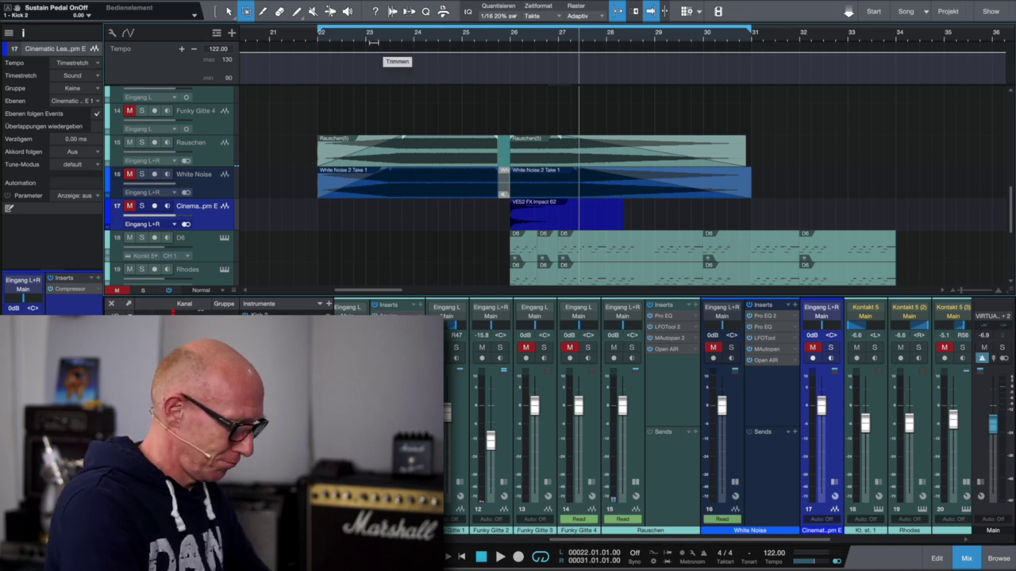
key("space")
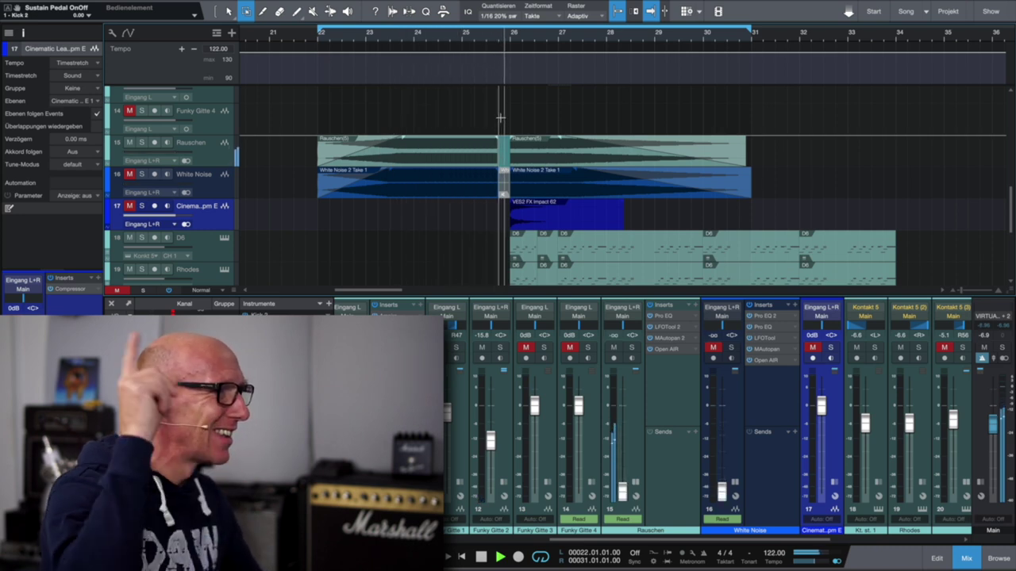
key("space")
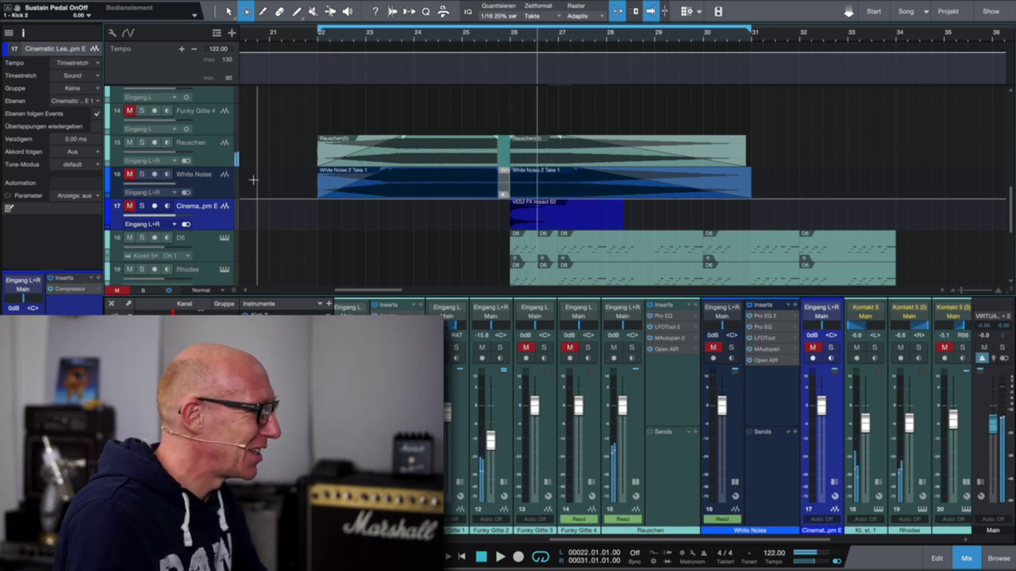
Step: Unmute the Cinematic impact track and play the full mix from about bar 25
left_click(130, 206)
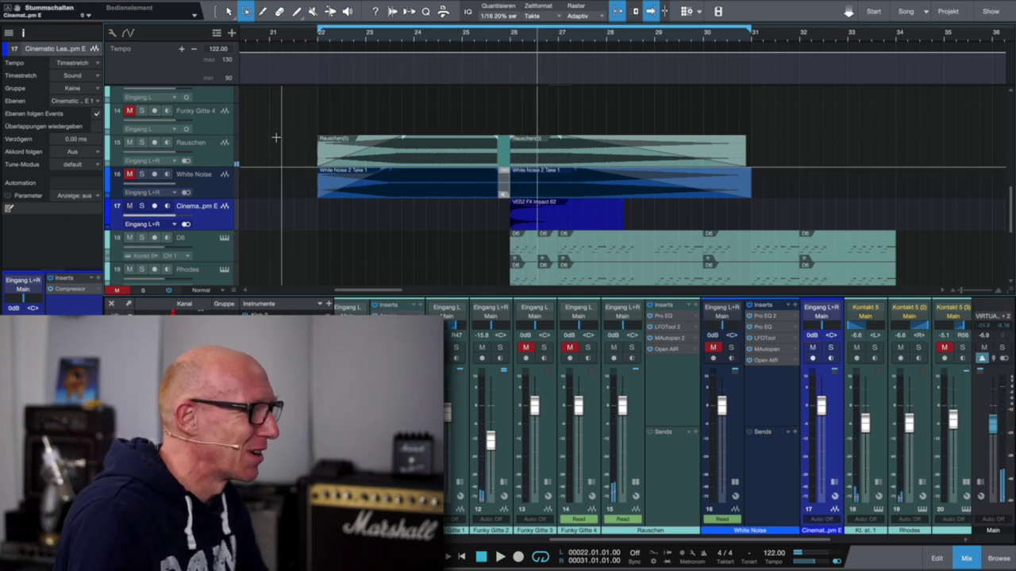
left_click(478, 41)
key("space")
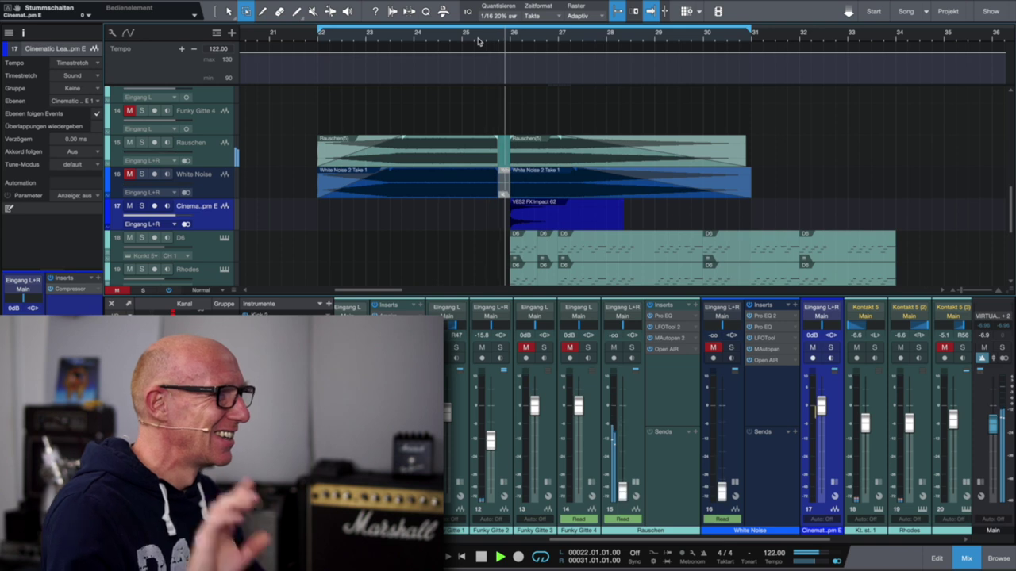